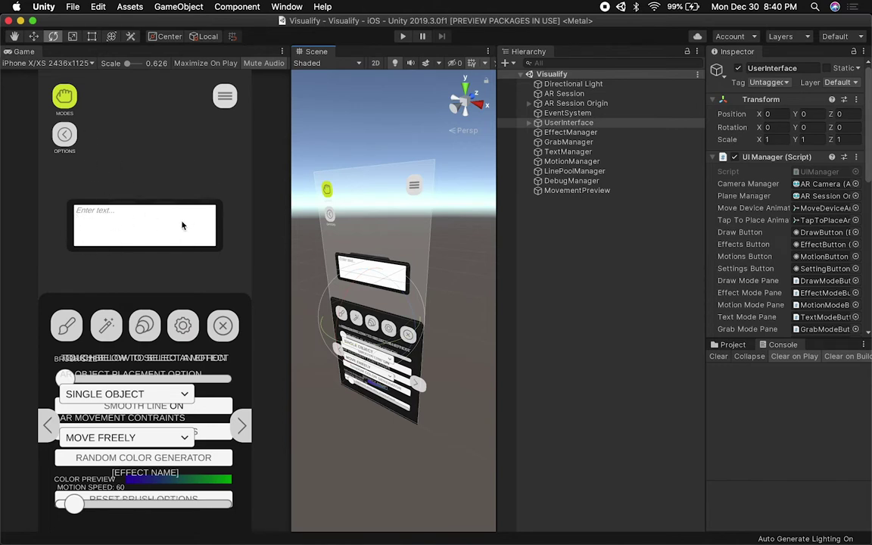
- Expand UserInterface in the Hierarchy to show its child objects
{"action": "left_click", "coordinate": [530, 123]}
- List the Canvas UI objects, then move the TextOptions panel up and back to its original position
{"action": "left_click", "coordinate": [538, 132]}
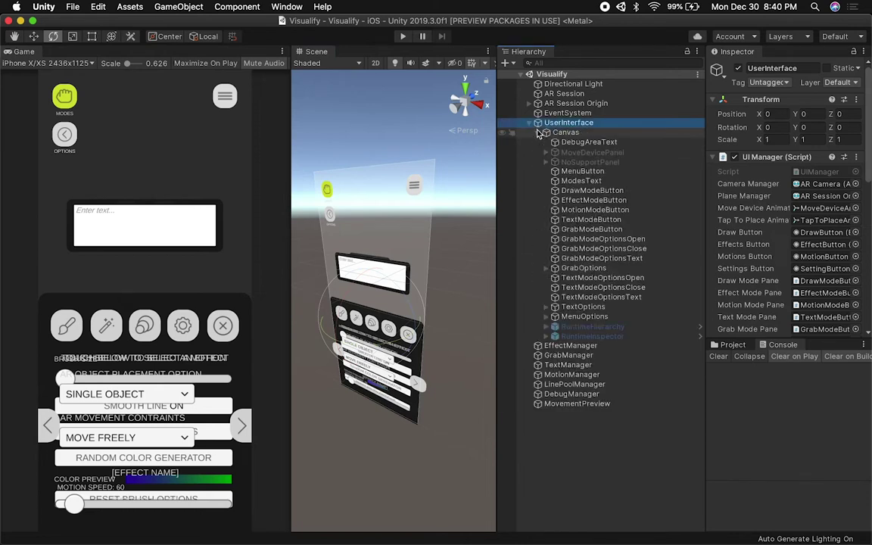
{"action": "double_click", "coordinate": [588, 278]}
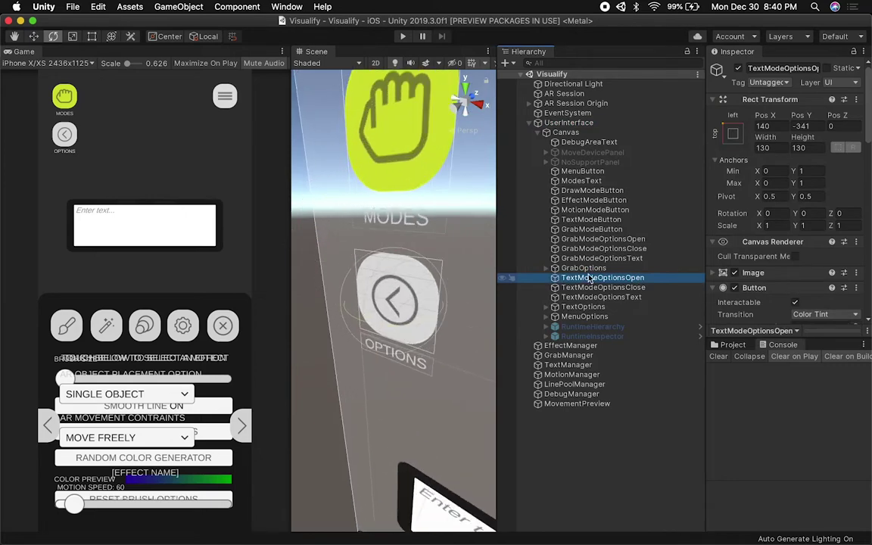
{"action": "double_click", "coordinate": [583, 307]}
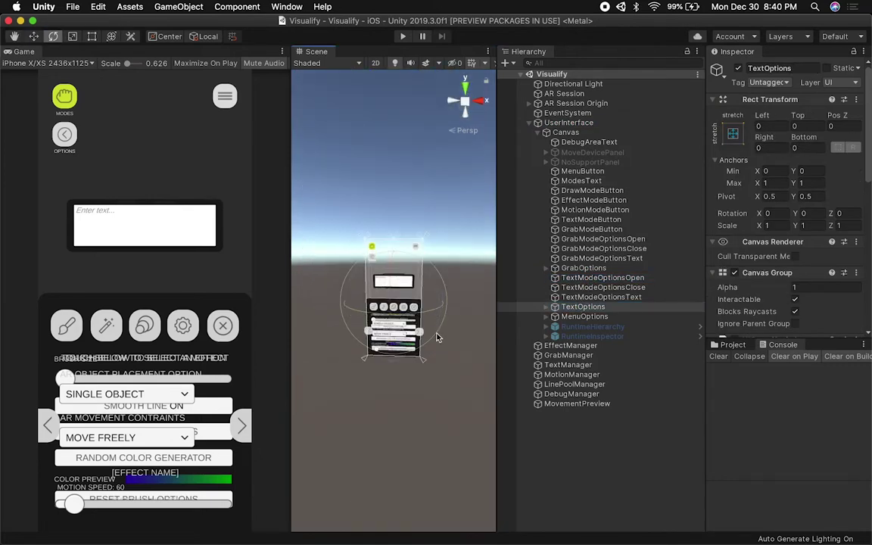
{"action": "key", "text": "w"}
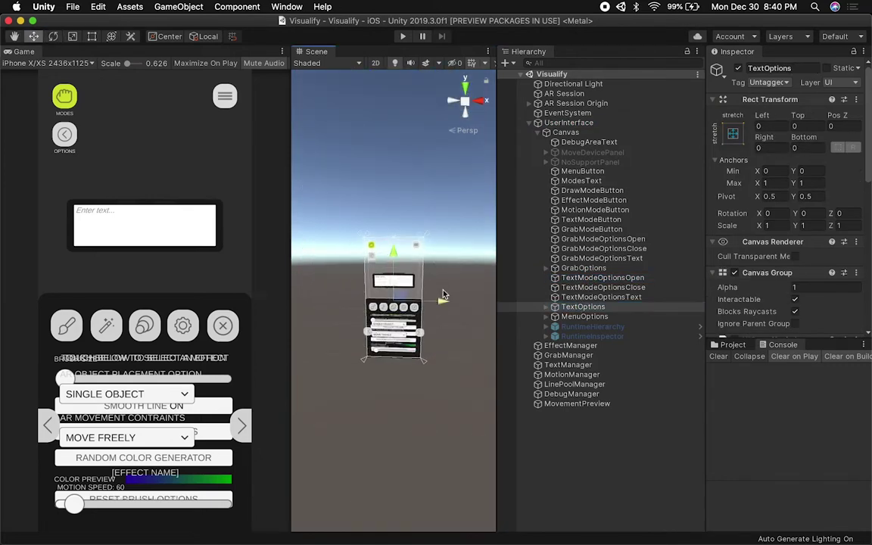
{"action": "scroll", "coordinate": [443, 298], "scroll_direction": "up", "scroll_amount": 3}
{"action": "mouse_move", "coordinate": [393, 258]}
{"action": "left_mouse_down"}
{"action": "mouse_move", "coordinate": [393, 225]}
{"action": "mouse_move", "coordinate": [392, 248]}
{"action": "mouse_move", "coordinate": [387, 231]}
{"action": "mouse_move", "coordinate": [383, 242]}
{"action": "left_mouse_up"}
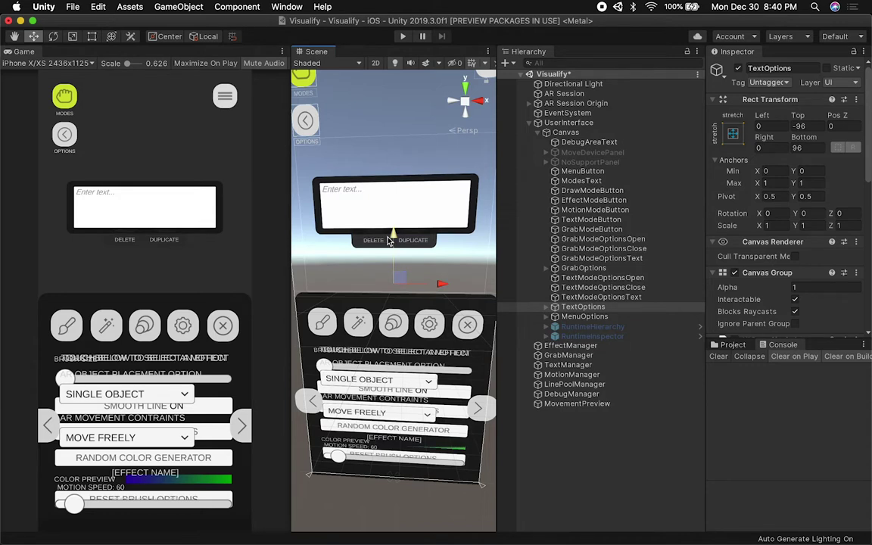
{"action": "left_click_drag", "start_coordinate": [388, 240], "coordinate": [388, 262]}
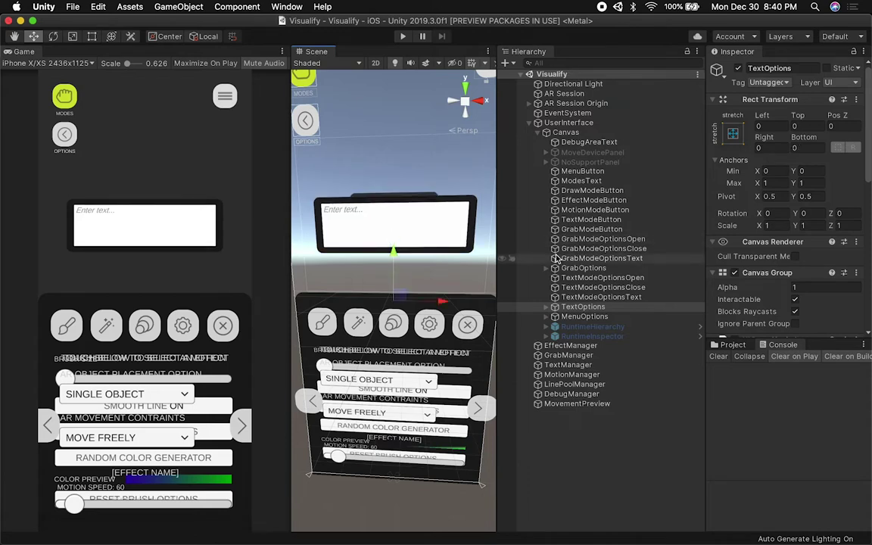
- Move the GrabOptions panel above the text box, then undo the move
{"action": "double_click", "coordinate": [579, 268]}
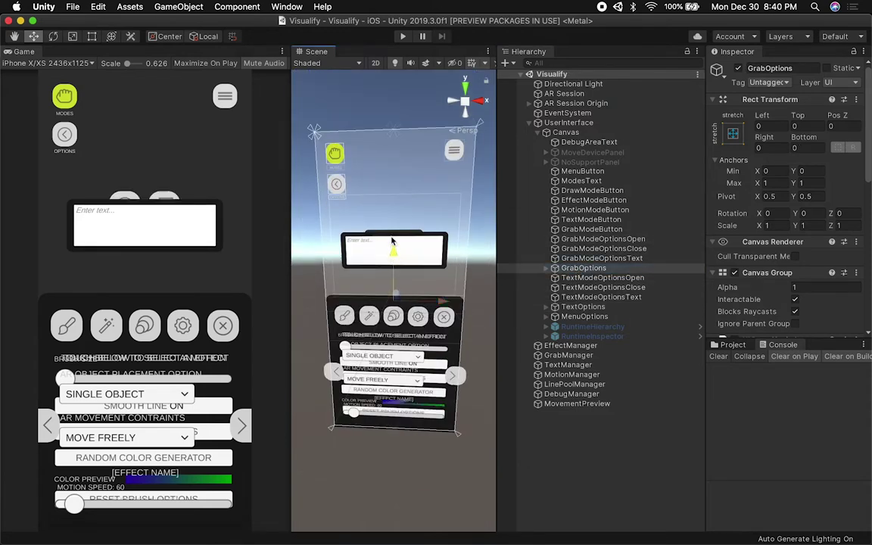
{"action": "left_click_drag", "start_coordinate": [382, 241], "coordinate": [383, 199]}
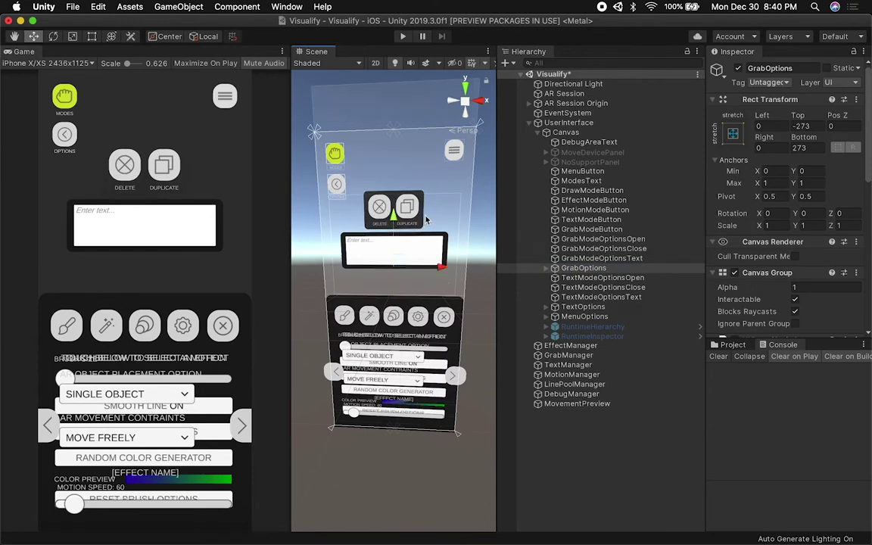
{"action": "key", "text": "super+z"}
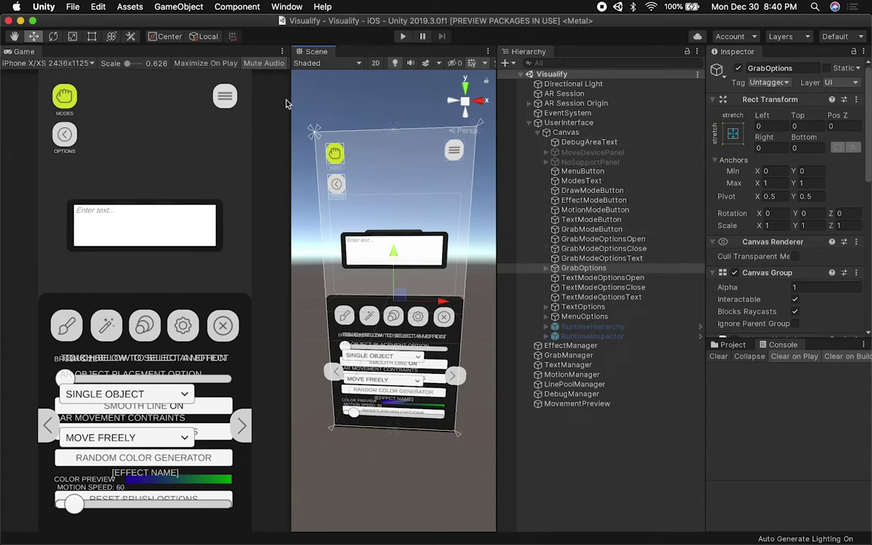
- Widen the Game and Scene views and start Play mode
{"action": "left_click_drag", "start_coordinate": [292, 124], "coordinate": [365, 125]}
{"action": "left_click_drag", "start_coordinate": [512, 167], "coordinate": [556, 191]}
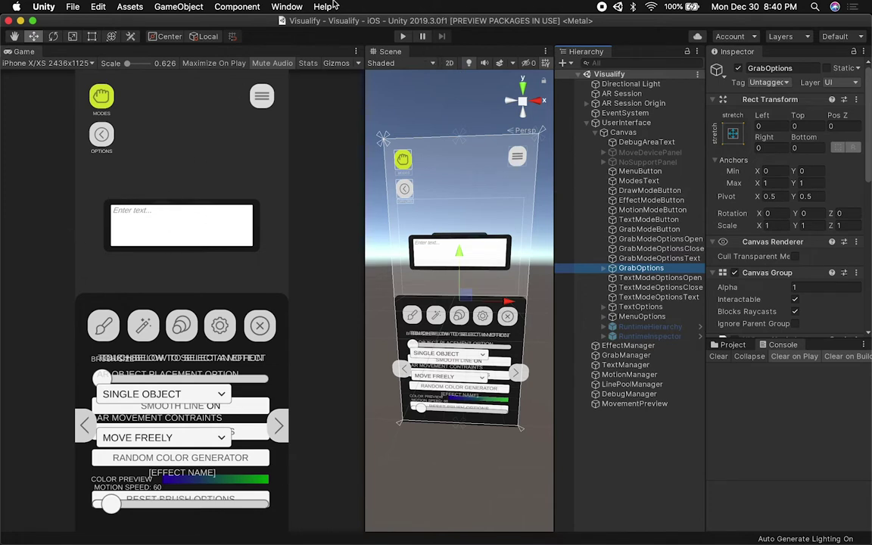
{"action": "left_click", "coordinate": [407, 39]}
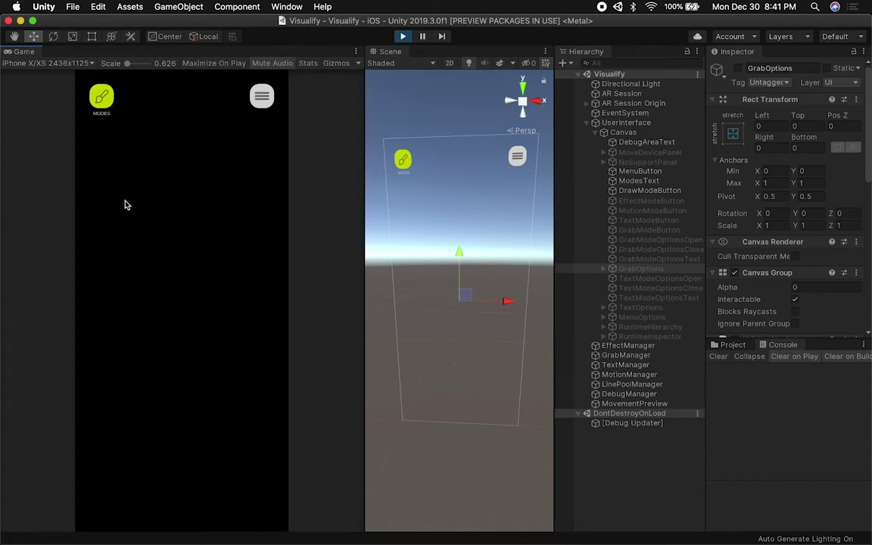
- Shrink the brush, pick a random blue-to-yellow-green gradient, and draw a Christmas tree outline
{"action": "left_click", "coordinate": [259, 96]}
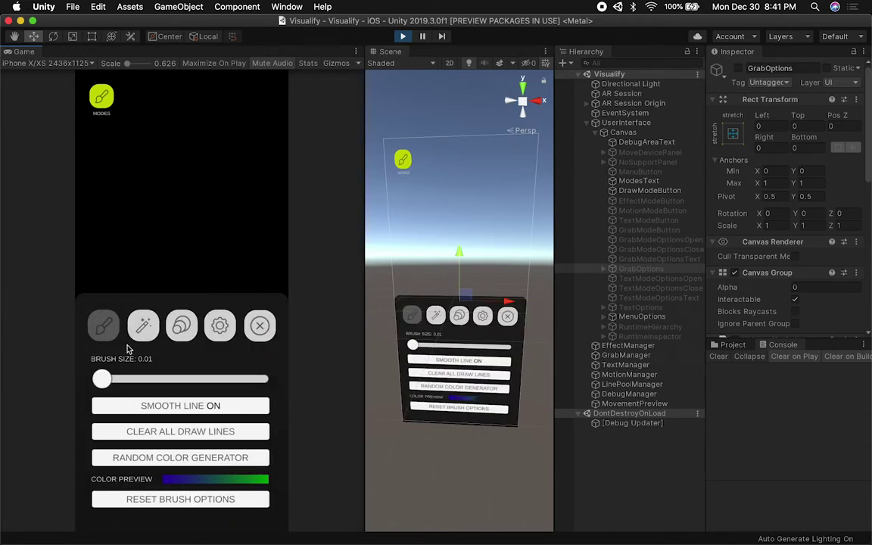
{"action": "left_click_drag", "start_coordinate": [102, 379], "coordinate": [111, 386]}
{"action": "left_click", "coordinate": [165, 458]}
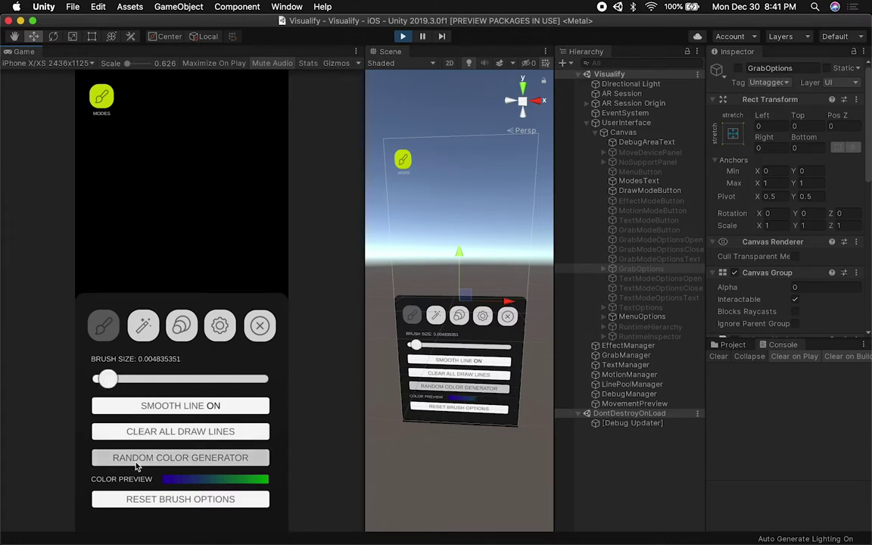
{"action": "left_click", "coordinate": [164, 458]}
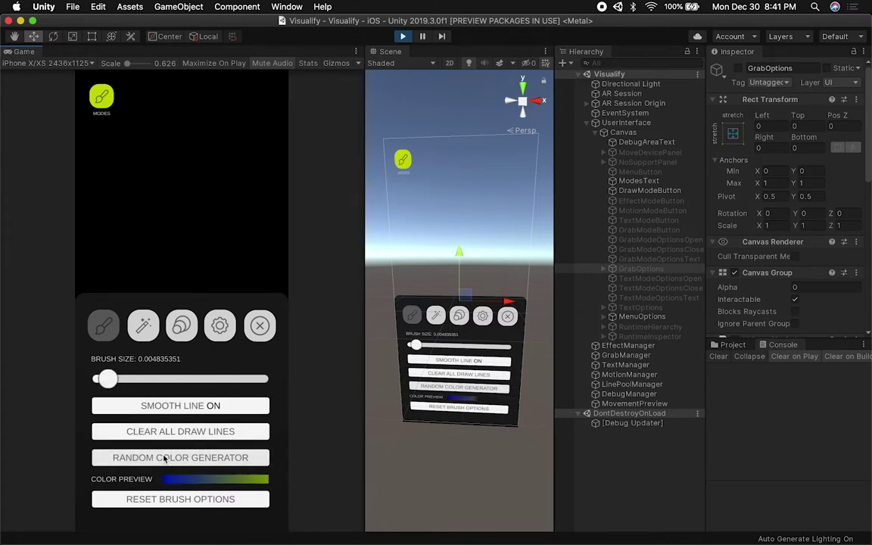
{"action": "left_click", "coordinate": [260, 325]}
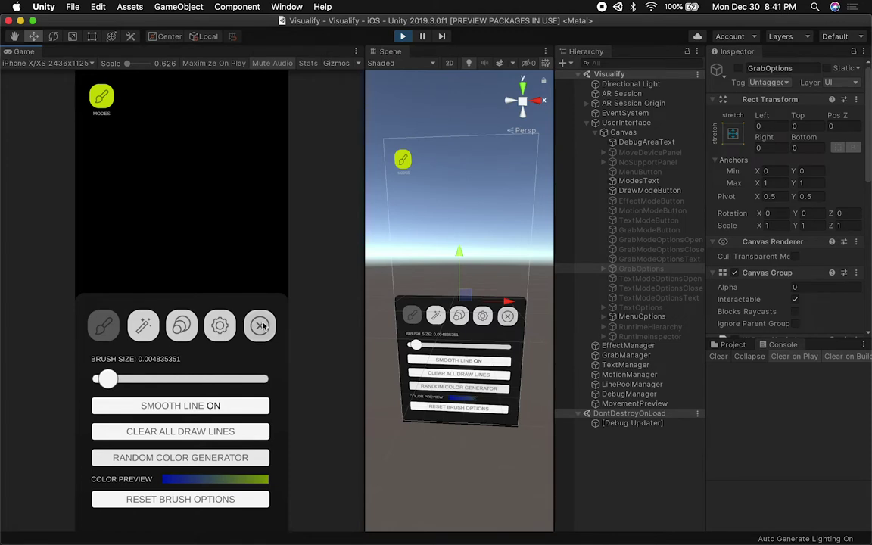
{"action": "mouse_move", "coordinate": [172, 145]}
{"action": "left_mouse_down"}
{"action": "mouse_move", "coordinate": [127, 216]}
{"action": "mouse_move", "coordinate": [168, 217]}
{"action": "mouse_move", "coordinate": [117, 283]}
{"action": "mouse_move", "coordinate": [157, 284]}
{"action": "mouse_move", "coordinate": [111, 353]}
{"action": "mouse_move", "coordinate": [159, 348]}
{"action": "mouse_move", "coordinate": [110, 396]}
{"action": "mouse_move", "coordinate": [166, 393]}
{"action": "mouse_move", "coordinate": [160, 450]}
{"action": "mouse_move", "coordinate": [199, 447]}
{"action": "mouse_move", "coordinate": [189, 398]}
{"action": "mouse_move", "coordinate": [236, 394]}
{"action": "mouse_move", "coordinate": [199, 356]}
{"action": "mouse_move", "coordinate": [240, 350]}
{"action": "mouse_move", "coordinate": [186, 290]}
{"action": "mouse_move", "coordinate": [251, 288]}
{"action": "mouse_move", "coordinate": [196, 222]}
{"action": "mouse_move", "coordinate": [231, 216]}
{"action": "mouse_move", "coordinate": [171, 138]}
{"action": "left_mouse_up"}
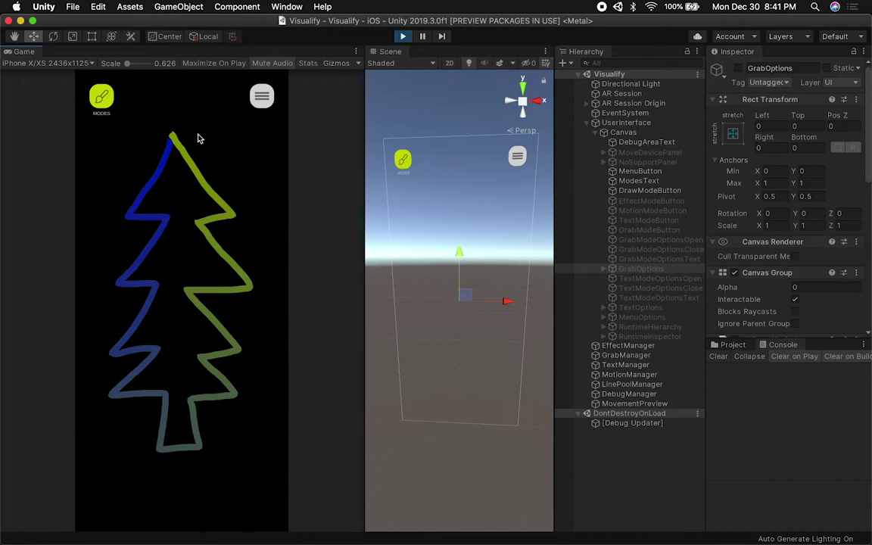
- Turn Smooth Line off and make the brush size even smaller
{"action": "left_click", "coordinate": [95, 108]}
{"action": "left_click", "coordinate": [262, 98]}
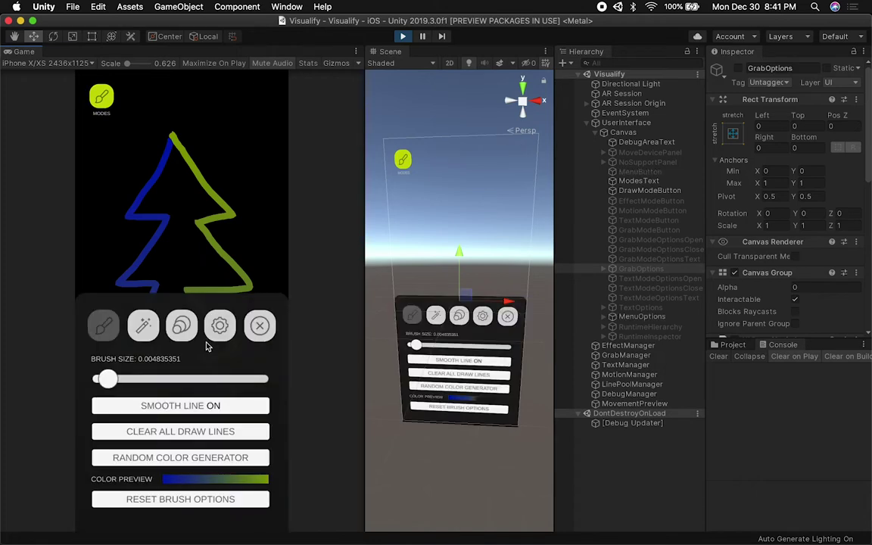
{"action": "left_click", "coordinate": [202, 409]}
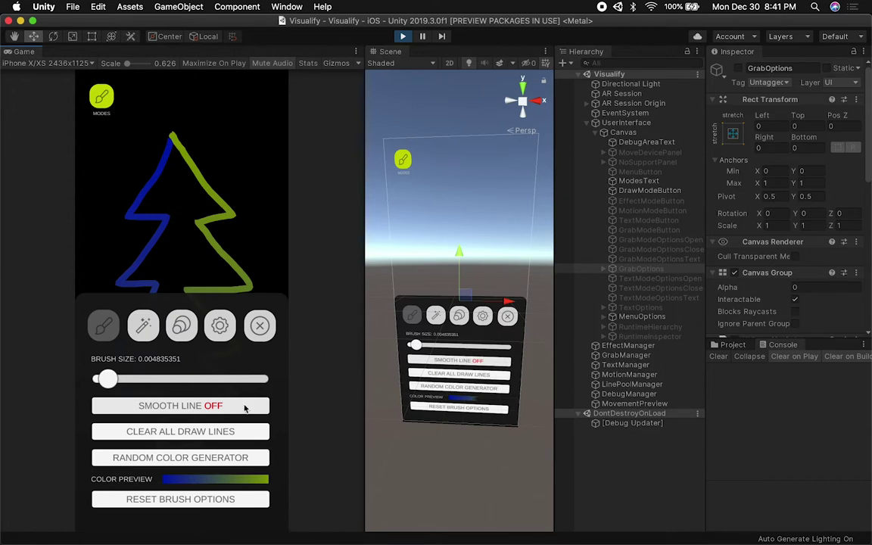
{"action": "left_click_drag", "start_coordinate": [117, 390], "coordinate": [104, 384]}
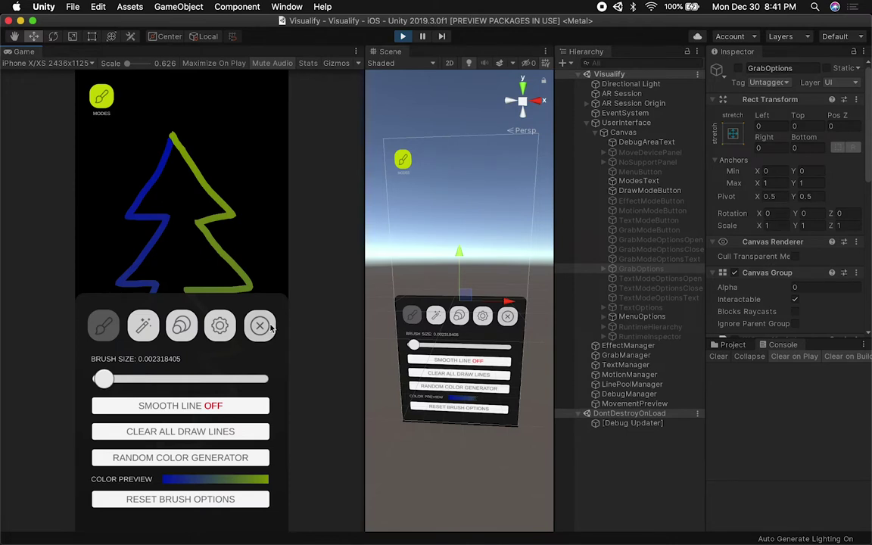
{"action": "left_click", "coordinate": [261, 326]}
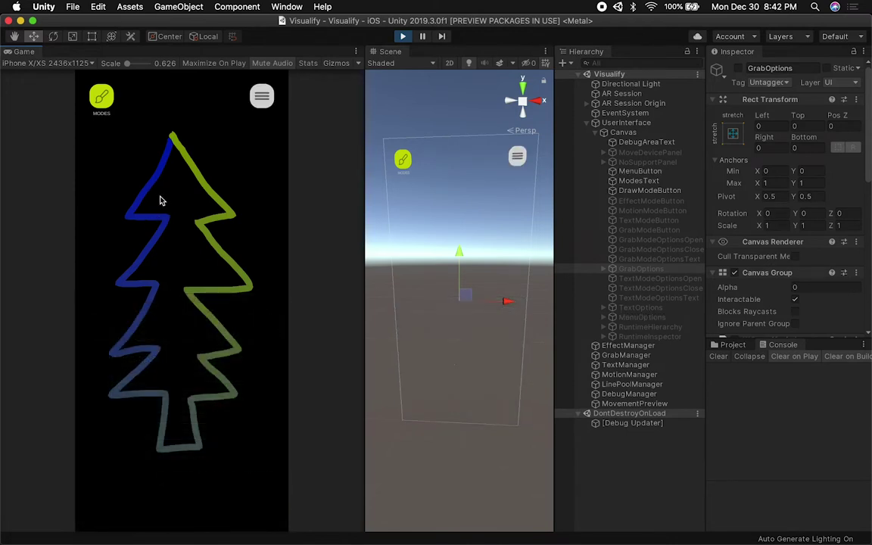
- At 1.2x Game scale, draw four small stars inside the tree, then shrink the scale back
{"action": "mouse_move", "coordinate": [127, 66]}
{"action": "left_mouse_down"}
{"action": "mouse_move", "coordinate": [121, 62]}
{"action": "mouse_move", "coordinate": [132, 63]}
{"action": "left_mouse_up"}
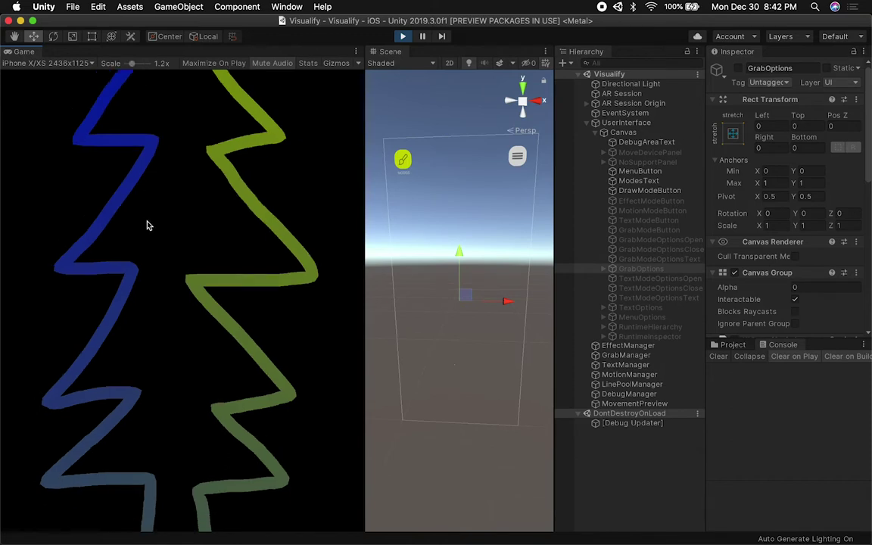
{"action": "mouse_move", "coordinate": [141, 221]}
{"action": "left_mouse_down"}
{"action": "mouse_move", "coordinate": [151, 194]}
{"action": "mouse_move", "coordinate": [153, 215]}
{"action": "mouse_move", "coordinate": [171, 214]}
{"action": "mouse_move", "coordinate": [153, 228]}
{"action": "mouse_move", "coordinate": [150, 249]}
{"action": "mouse_move", "coordinate": [121, 233]}
{"action": "left_mouse_up"}
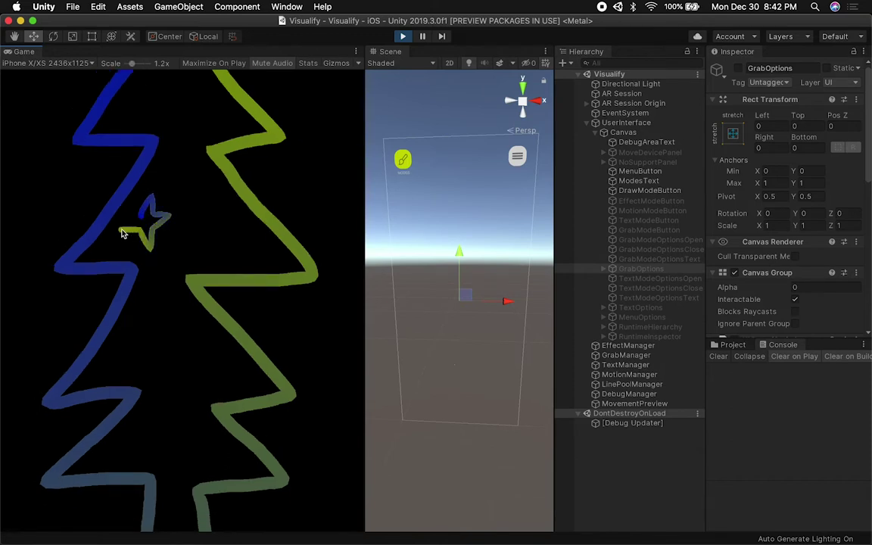
{"action": "mouse_move", "coordinate": [203, 366]}
{"action": "left_mouse_down"}
{"action": "mouse_move", "coordinate": [205, 351]}
{"action": "mouse_move", "coordinate": [219, 358]}
{"action": "mouse_move", "coordinate": [220, 392]}
{"action": "mouse_move", "coordinate": [198, 372]}
{"action": "mouse_move", "coordinate": [203, 365]}
{"action": "left_mouse_up"}
{"action": "mouse_move", "coordinate": [141, 453]}
{"action": "left_mouse_down"}
{"action": "mouse_move", "coordinate": [174, 440]}
{"action": "mouse_move", "coordinate": [157, 452]}
{"action": "mouse_move", "coordinate": [158, 468]}
{"action": "mouse_move", "coordinate": [131, 469]}
{"action": "left_mouse_up"}
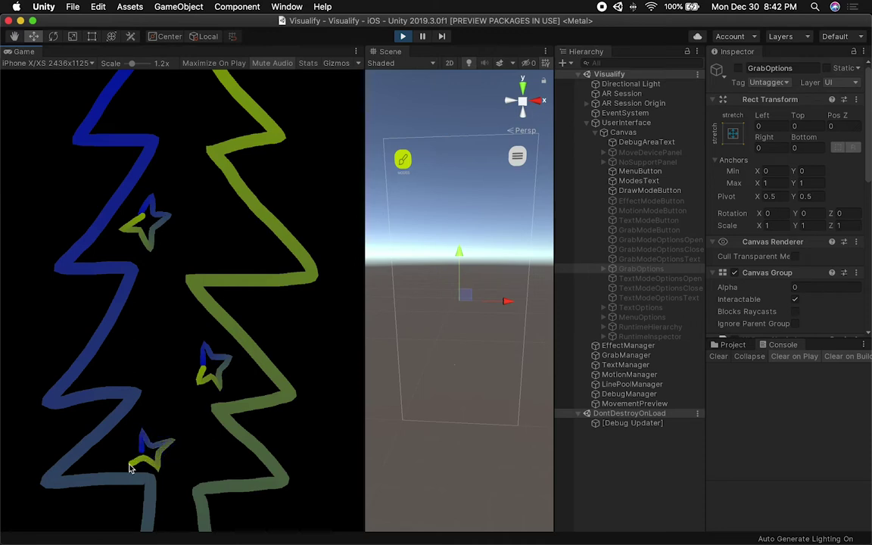
{"action": "mouse_move", "coordinate": [193, 114]}
{"action": "left_mouse_down"}
{"action": "mouse_move", "coordinate": [198, 95]}
{"action": "mouse_move", "coordinate": [222, 112]}
{"action": "mouse_move", "coordinate": [202, 133]}
{"action": "mouse_move", "coordinate": [182, 127]}
{"action": "mouse_move", "coordinate": [190, 115]}
{"action": "mouse_move", "coordinate": [180, 111]}
{"action": "left_mouse_up"}
{"action": "left_click_drag", "start_coordinate": [122, 63], "coordinate": [104, 63]}
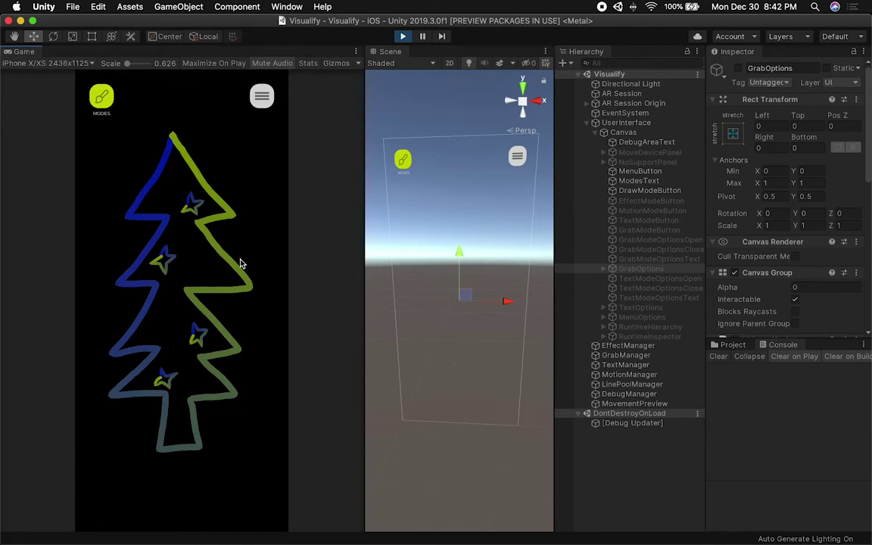
- Cycle the app modes to Text mode, check text options, and expand AR Session Origin
{"action": "left_click", "coordinate": [103, 104]}
{"action": "left_click", "coordinate": [103, 103]}
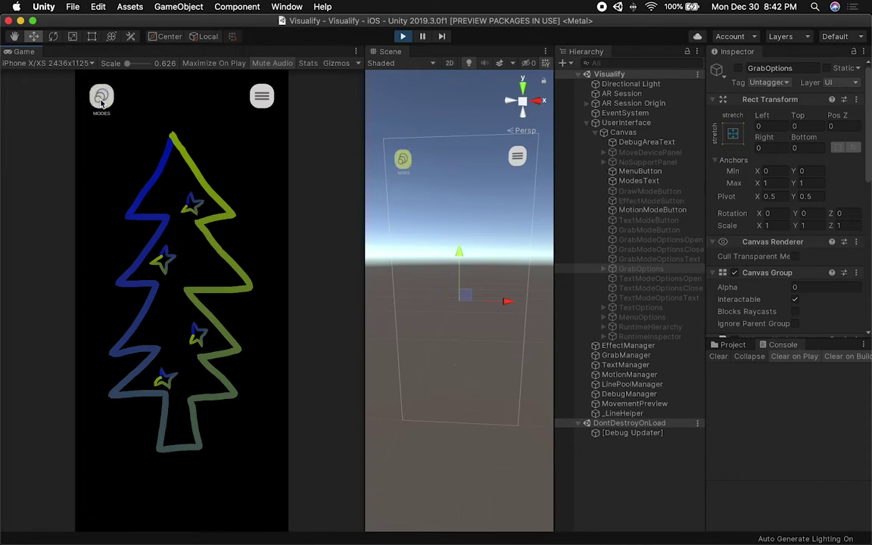
{"action": "left_click", "coordinate": [103, 104]}
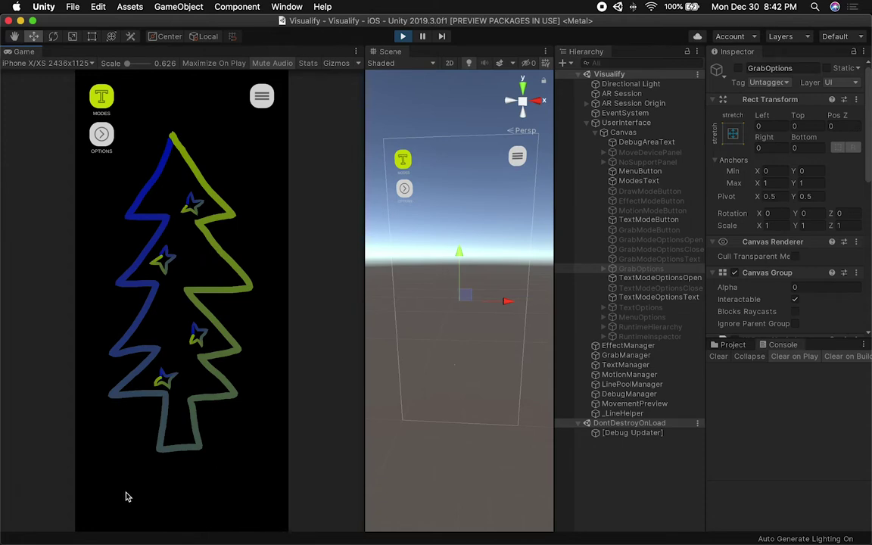
{"action": "left_click", "coordinate": [102, 135]}
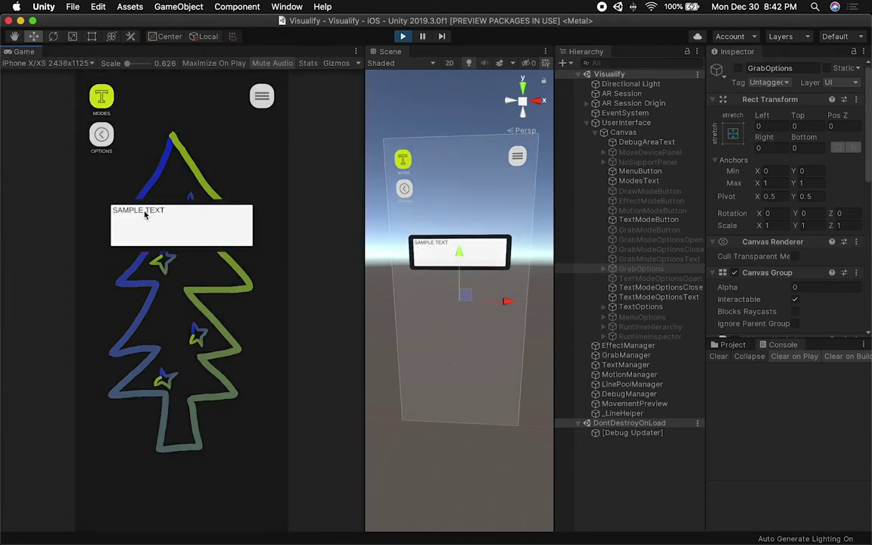
{"action": "left_click", "coordinate": [108, 135]}
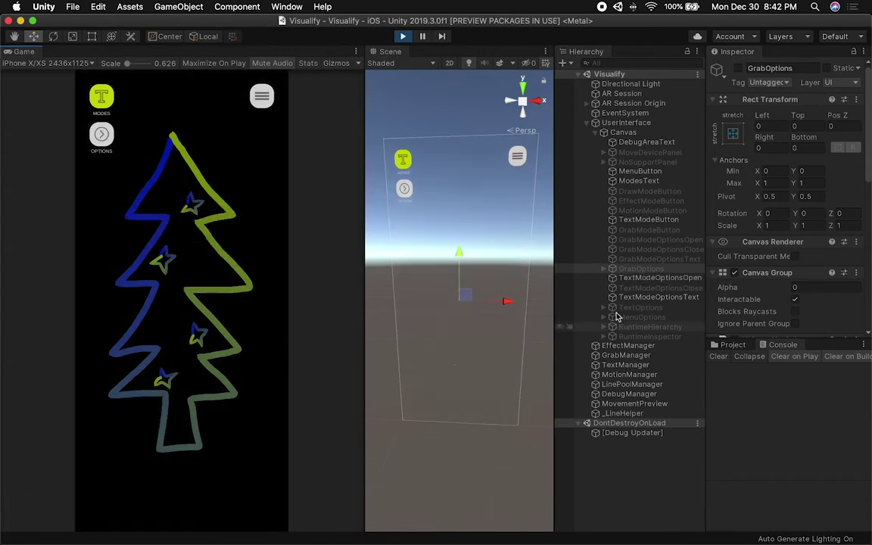
{"action": "left_click", "coordinate": [587, 104]}
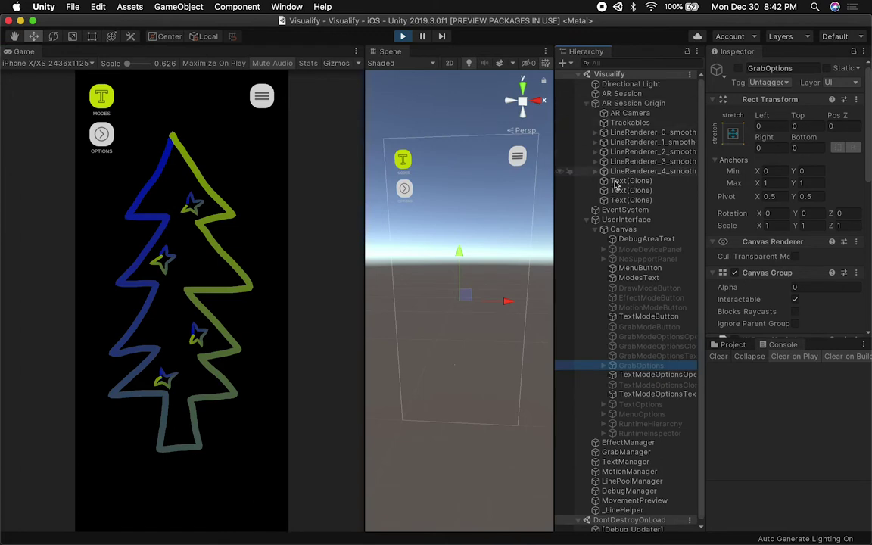
- Place a sample text, frame the AR Camera, and move the Text(Clone) in front of it
{"action": "double_click", "coordinate": [621, 191]}
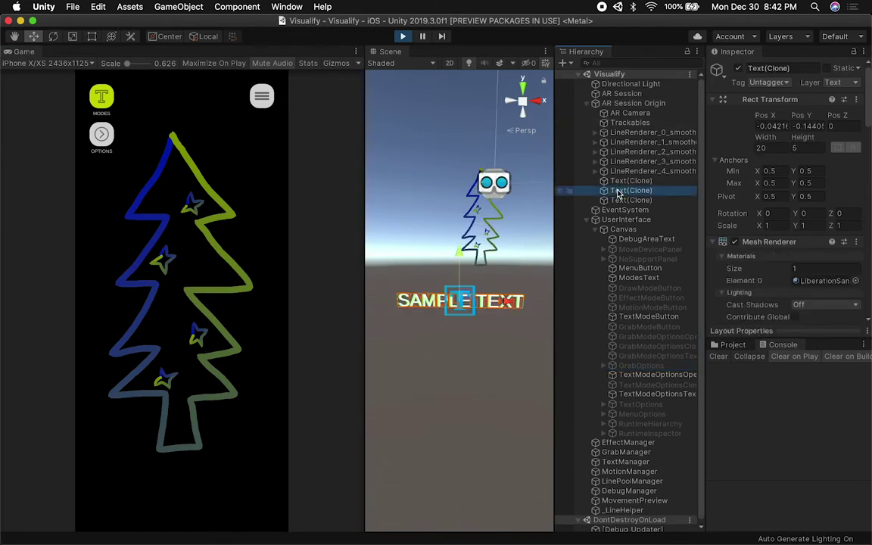
{"action": "left_click", "coordinate": [460, 252]}
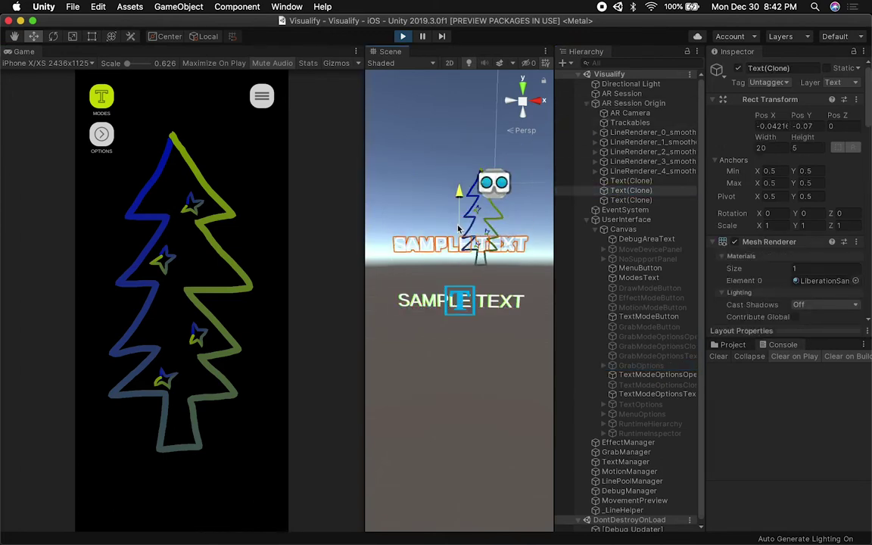
{"action": "left_click_drag", "start_coordinate": [138, 62], "coordinate": [106, 68]}
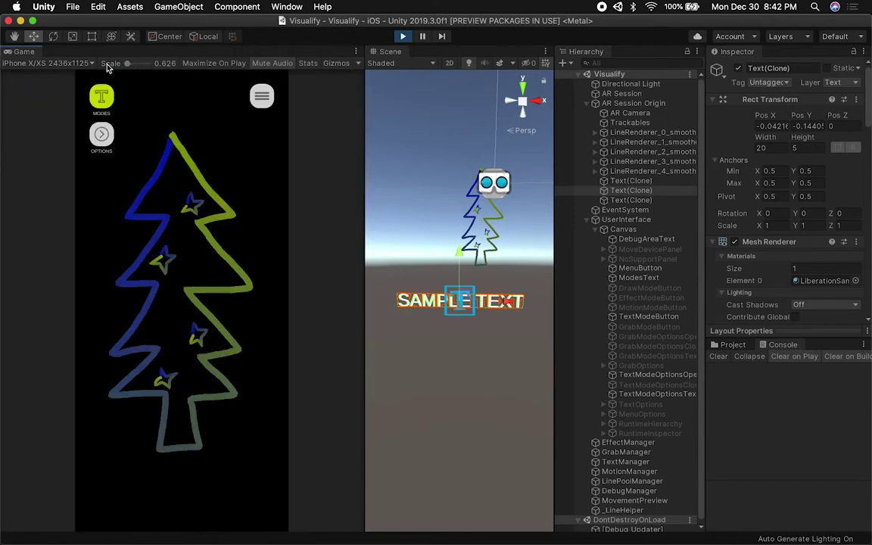
{"action": "left_click", "coordinate": [627, 190]}
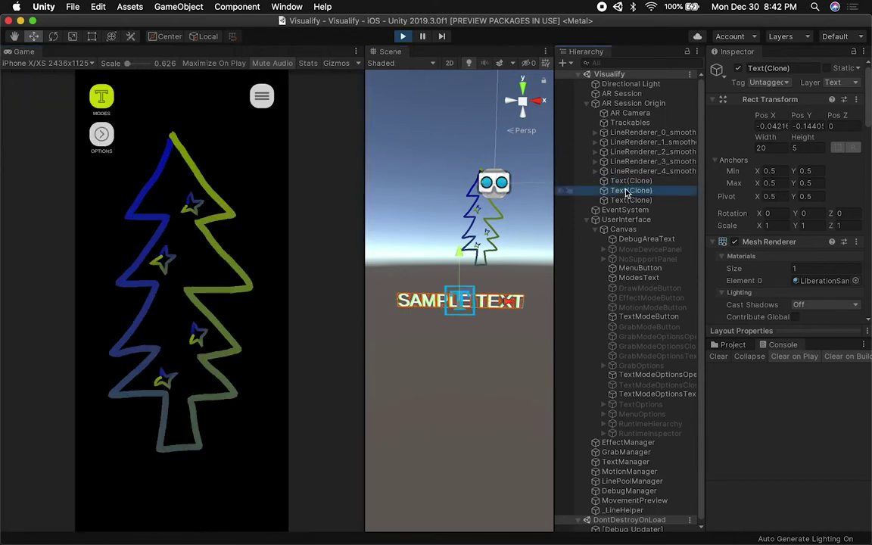
{"action": "double_click", "coordinate": [623, 114]}
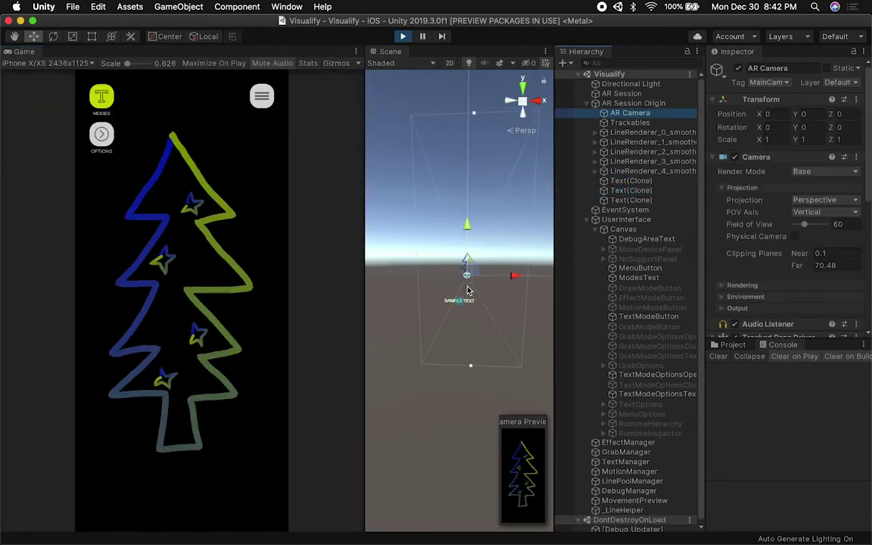
{"action": "key", "text": "w"}
{"action": "left_click", "coordinate": [501, 276]}
{"action": "mouse_move", "coordinate": [501, 276]}
{"action": "left_mouse_down"}
{"action": "mouse_move", "coordinate": [498, 287]}
{"action": "mouse_move", "coordinate": [510, 279]}
{"action": "mouse_move", "coordinate": [499, 282]}
{"action": "mouse_move", "coordinate": [477, 256]}
{"action": "mouse_move", "coordinate": [492, 249]}
{"action": "mouse_move", "coordinate": [489, 257]}
{"action": "left_mouse_up"}
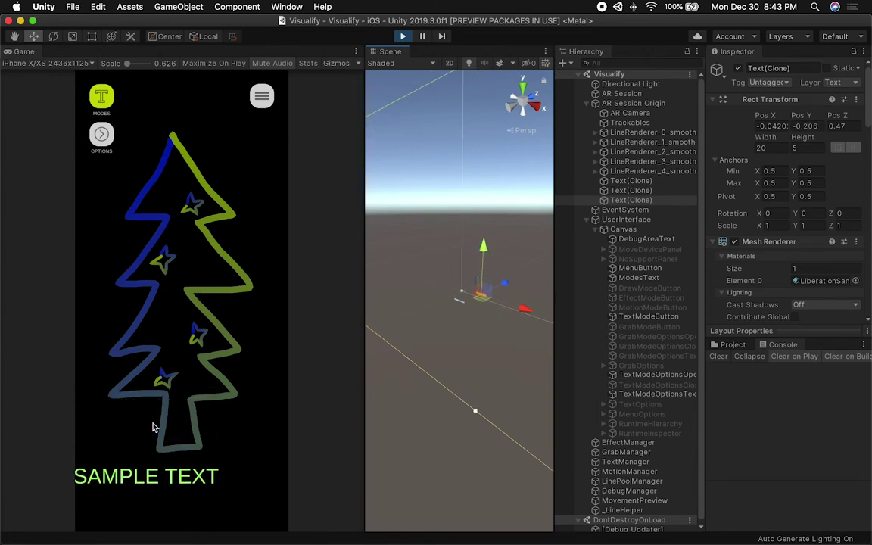
- Add two more sample text labels and lower the SAMPLE TEXT label below the tree
{"action": "left_click_drag", "start_coordinate": [152, 475], "coordinate": [165, 480]}
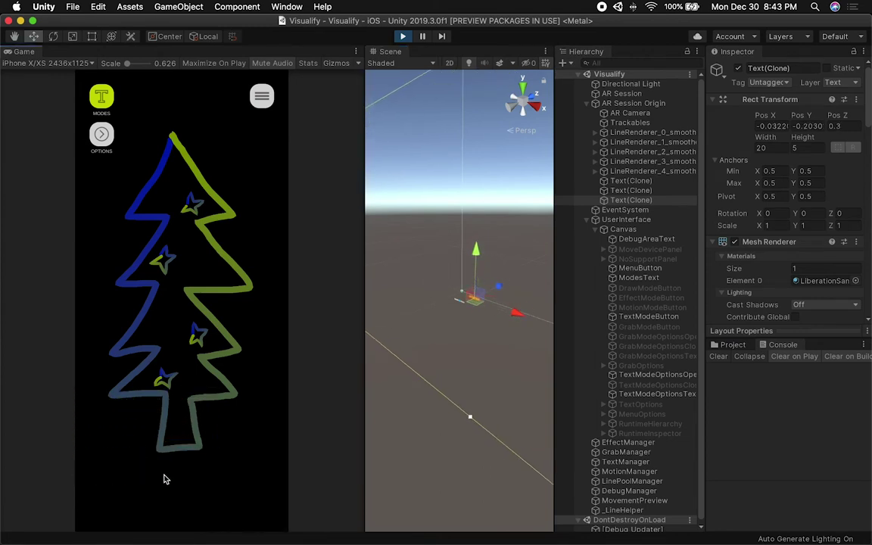
{"action": "left_click", "coordinate": [134, 474]}
{"action": "left_click", "coordinate": [134, 473]}
{"action": "left_click", "coordinate": [134, 473]}
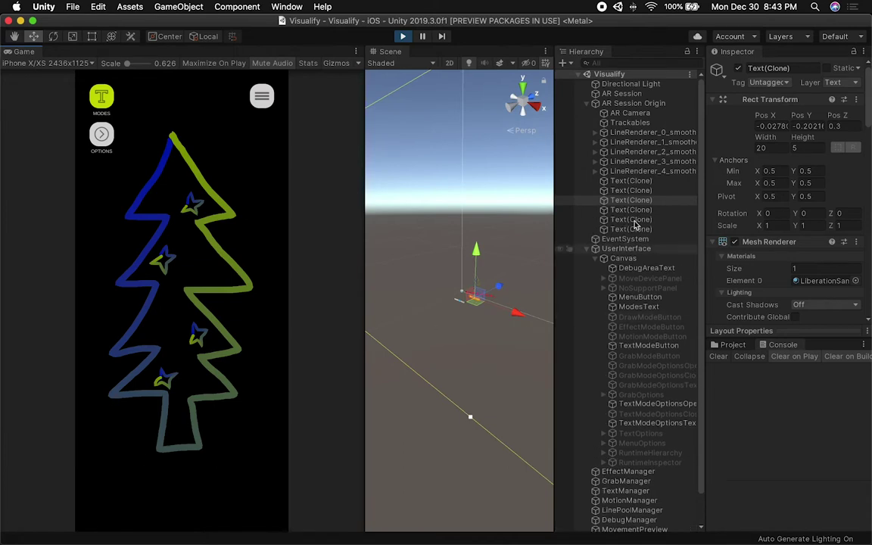
{"action": "left_click", "coordinate": [662, 173]}
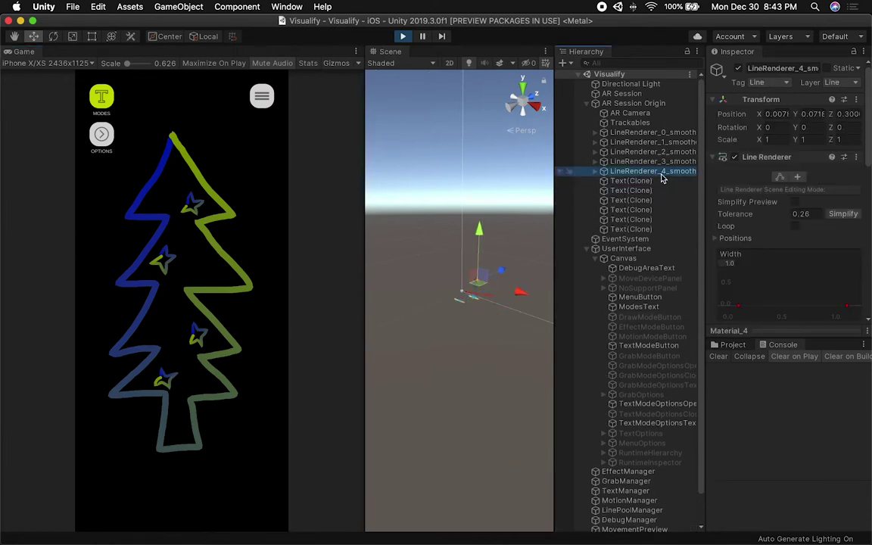
{"action": "left_click", "coordinate": [657, 181]}
{"action": "mouse_move", "coordinate": [500, 291]}
{"action": "left_mouse_down"}
{"action": "mouse_move", "coordinate": [510, 284]}
{"action": "mouse_move", "coordinate": [488, 248]}
{"action": "left_mouse_up"}
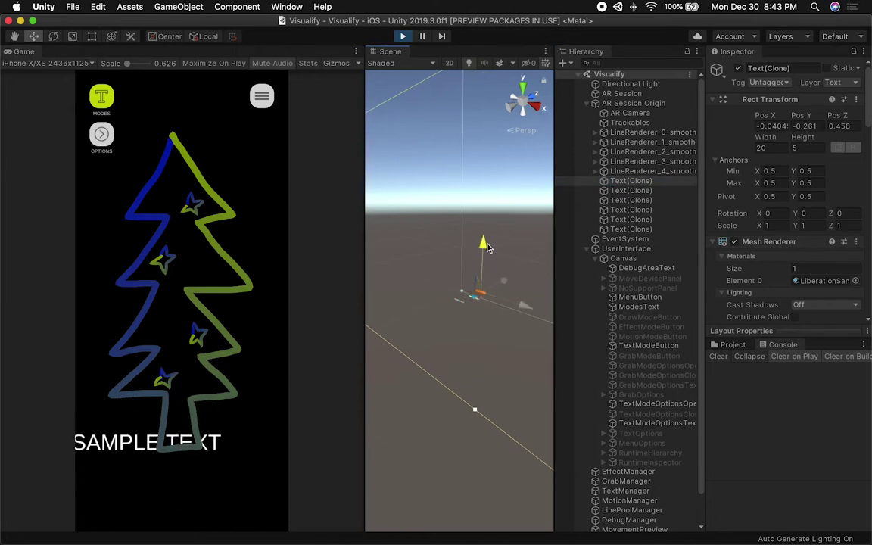
{"action": "left_click_drag", "start_coordinate": [523, 305], "coordinate": [528, 311]}
- Enter MERRY CHRISTMAS as the label text and move the new label into view
{"action": "left_click", "coordinate": [102, 134]}
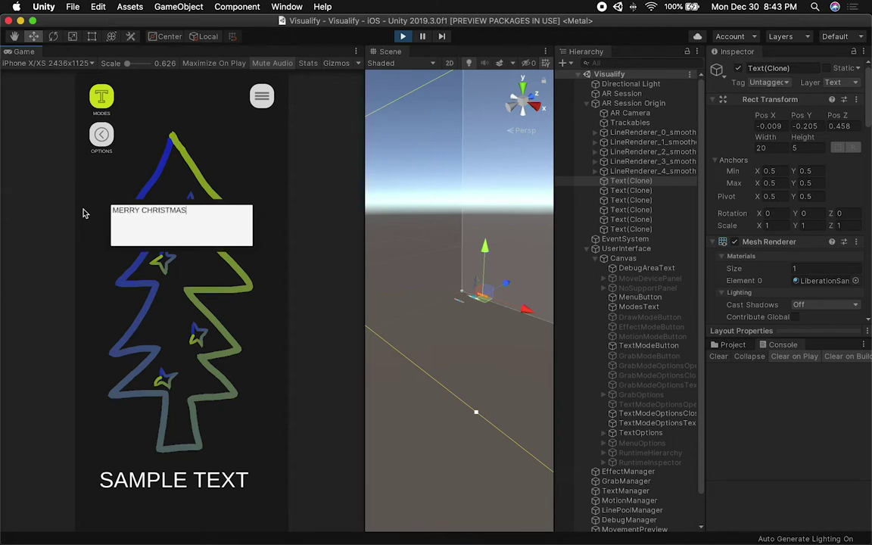
{"action": "left_click", "coordinate": [120, 286]}
{"action": "left_click", "coordinate": [636, 229]}
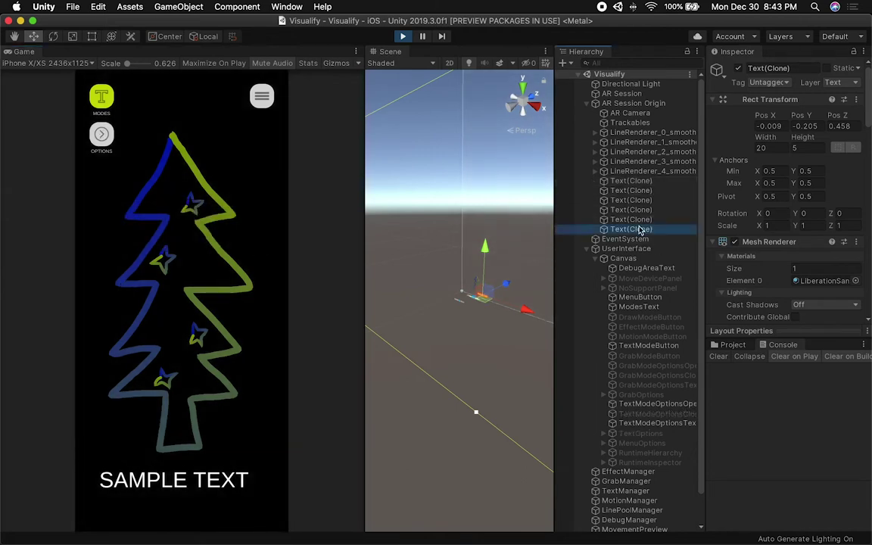
{"action": "mouse_move", "coordinate": [509, 321]}
{"action": "left_mouse_down"}
{"action": "mouse_move", "coordinate": [504, 286]}
{"action": "mouse_move", "coordinate": [535, 309]}
{"action": "left_mouse_up"}
- Delete the extra SAMPLE TEXT clones and move MERRY CHRISTMAS lower beneath the tree
{"action": "left_click", "coordinate": [631, 219]}
{"action": "left_click", "coordinate": [630, 181], "text": "shift"}
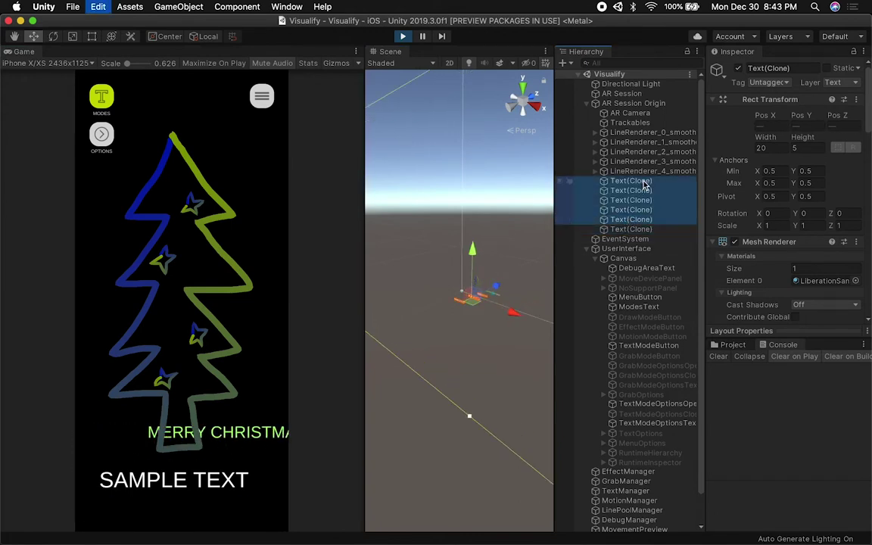
{"action": "key", "text": "Delete"}
{"action": "left_click", "coordinate": [640, 182]}
{"action": "left_click_drag", "start_coordinate": [521, 278], "coordinate": [509, 283]}
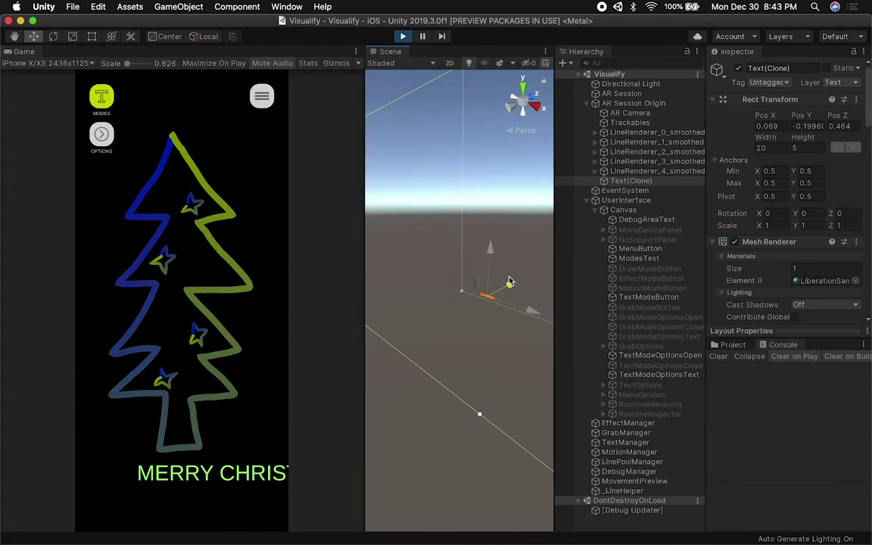
{"action": "left_click", "coordinate": [524, 312]}
- Centre the MERRY CHRISTMAS label beneath the tree and scrub its font size to 0.22
{"action": "left_click", "coordinate": [535, 318]}
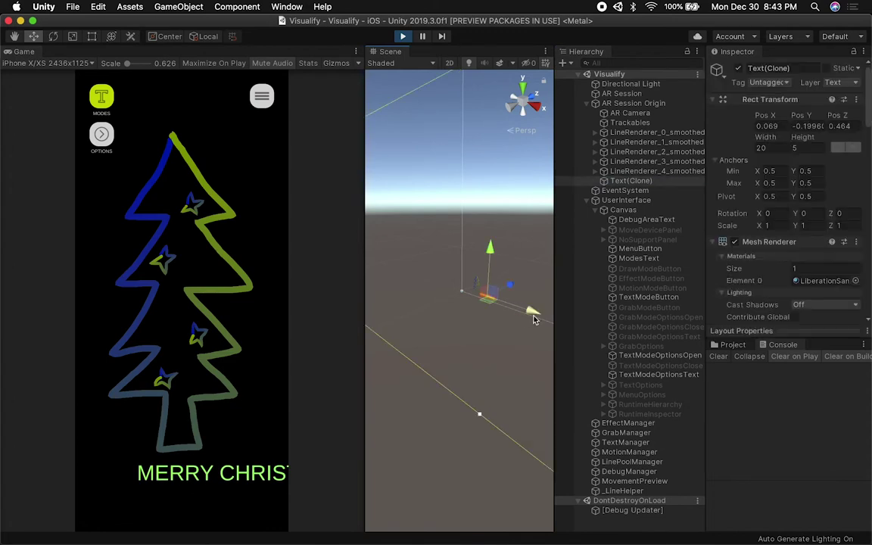
{"action": "mouse_move", "coordinate": [535, 318]}
{"action": "left_mouse_down"}
{"action": "mouse_move", "coordinate": [525, 312]}
{"action": "mouse_move", "coordinate": [531, 315]}
{"action": "left_mouse_up"}
{"action": "left_click_drag", "start_coordinate": [488, 256], "coordinate": [487, 262]}
{"action": "scroll", "coordinate": [765, 273], "scroll_direction": "down", "scroll_amount": 5}
{"action": "scroll", "coordinate": [773, 273], "scroll_direction": "down", "scroll_amount": 4}
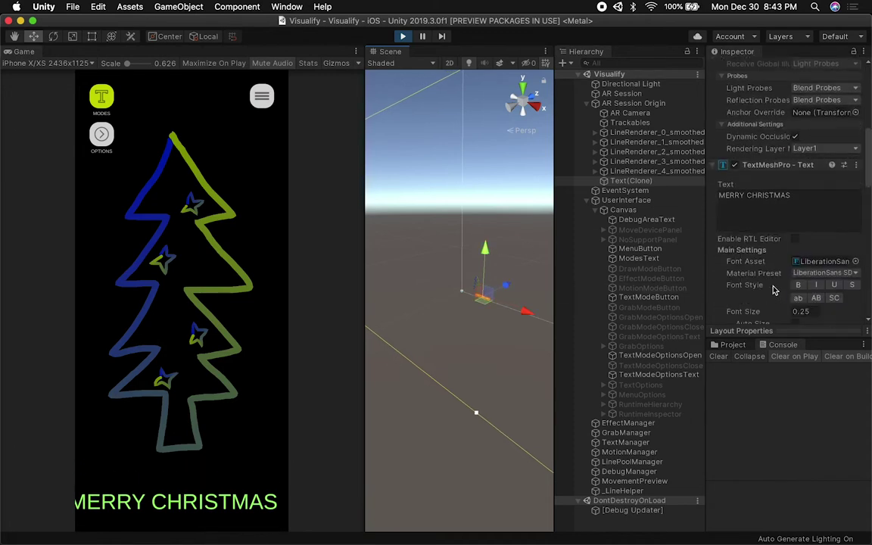
{"action": "left_click_drag", "start_coordinate": [775, 256], "coordinate": [769, 258]}
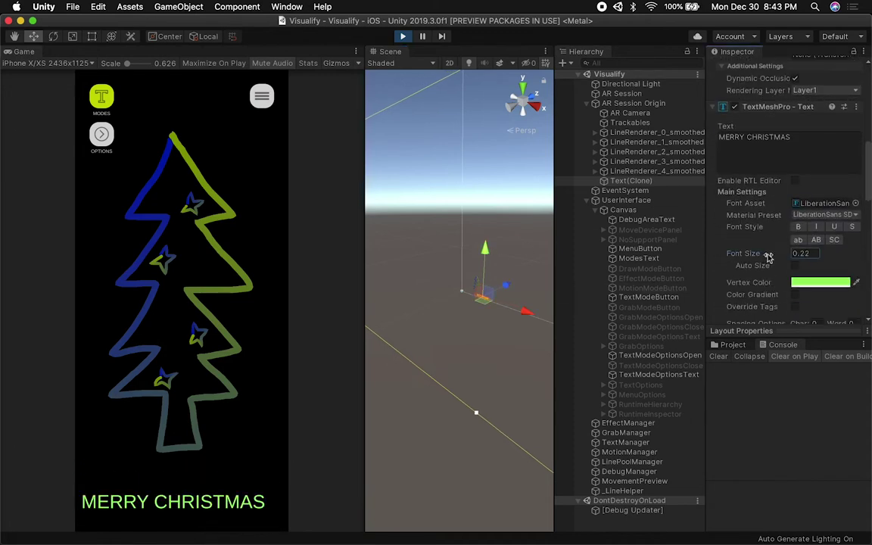
{"action": "left_click_drag", "start_coordinate": [488, 256], "coordinate": [488, 252]}
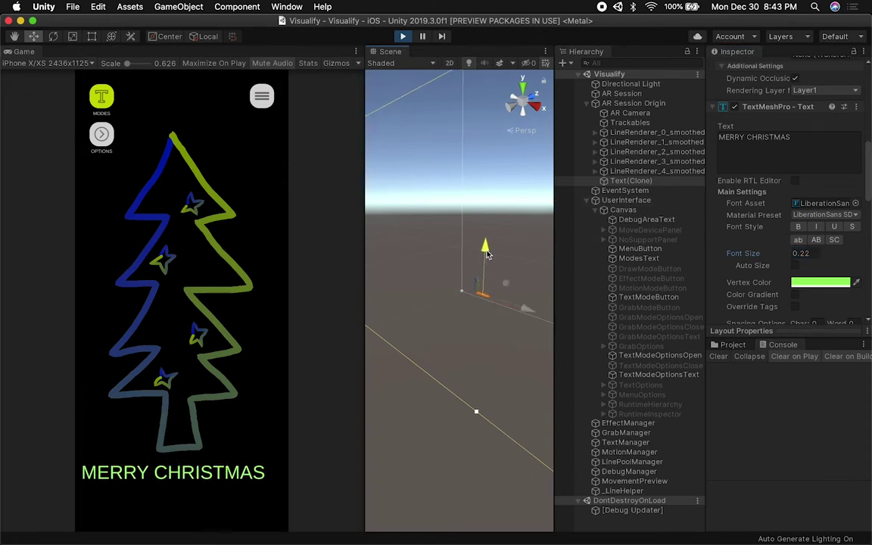
{"action": "left_click_drag", "start_coordinate": [528, 312], "coordinate": [528, 312]}
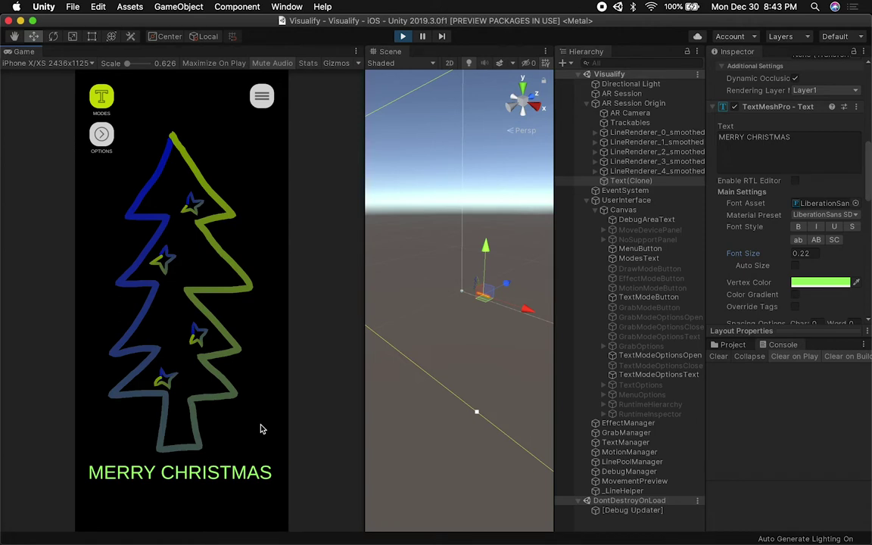
- Spawn two new sample text labels and place one above the tree
{"action": "left_click", "coordinate": [233, 440]}
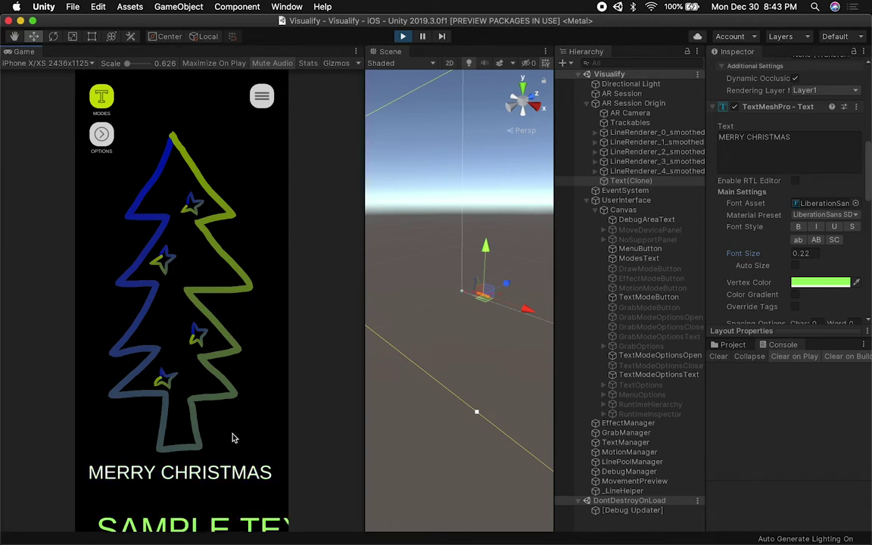
{"action": "mouse_move", "coordinate": [216, 530]}
{"action": "left_mouse_down"}
{"action": "mouse_move", "coordinate": [197, 302]}
{"action": "mouse_move", "coordinate": [144, 189]}
{"action": "mouse_move", "coordinate": [259, 242]}
{"action": "mouse_move", "coordinate": [246, 484]}
{"action": "mouse_move", "coordinate": [219, 515]}
{"action": "left_mouse_up"}
{"action": "left_click", "coordinate": [254, 413]}
{"action": "left_click_drag", "start_coordinate": [254, 413], "coordinate": [217, 360]}
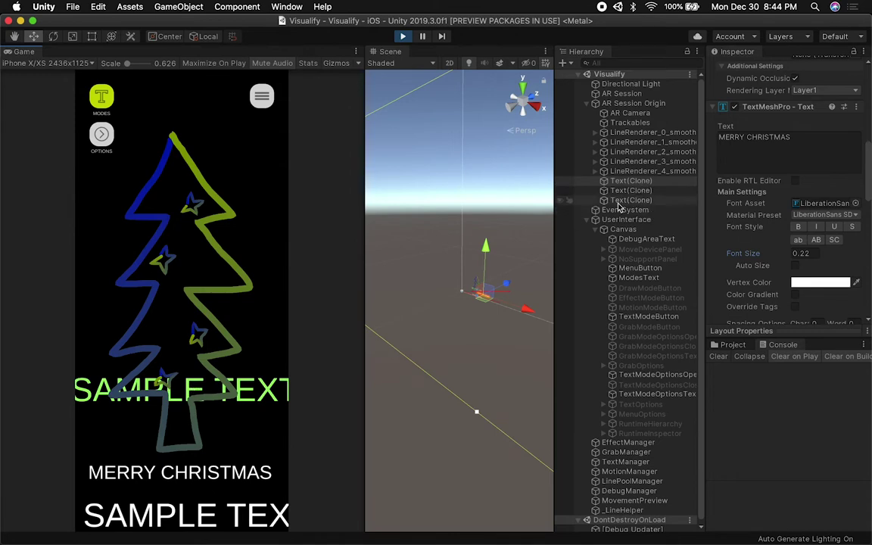
{"action": "left_click_drag", "start_coordinate": [235, 387], "coordinate": [281, 127]}
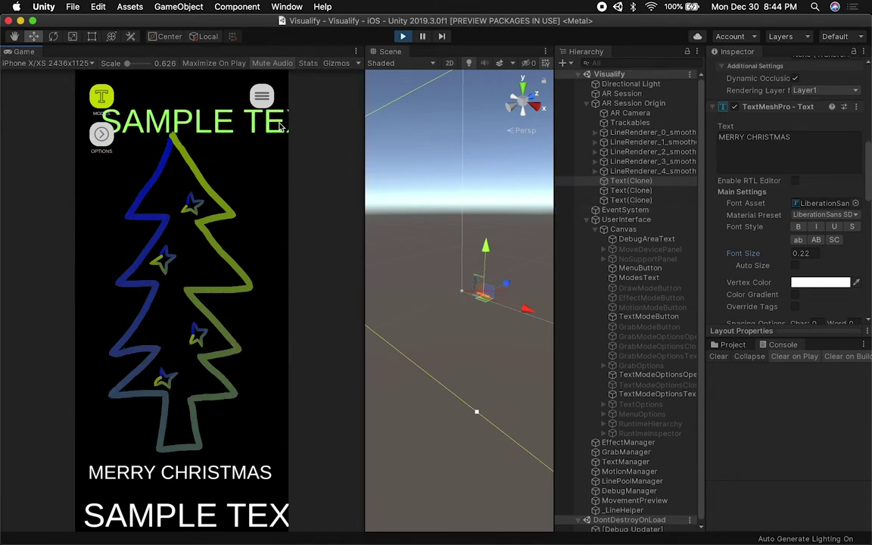
- Change the label texts to HAPPY HOLIDAYS and HI
{"action": "left_click", "coordinate": [783, 143]}
{"action": "type", "text": "HI"}
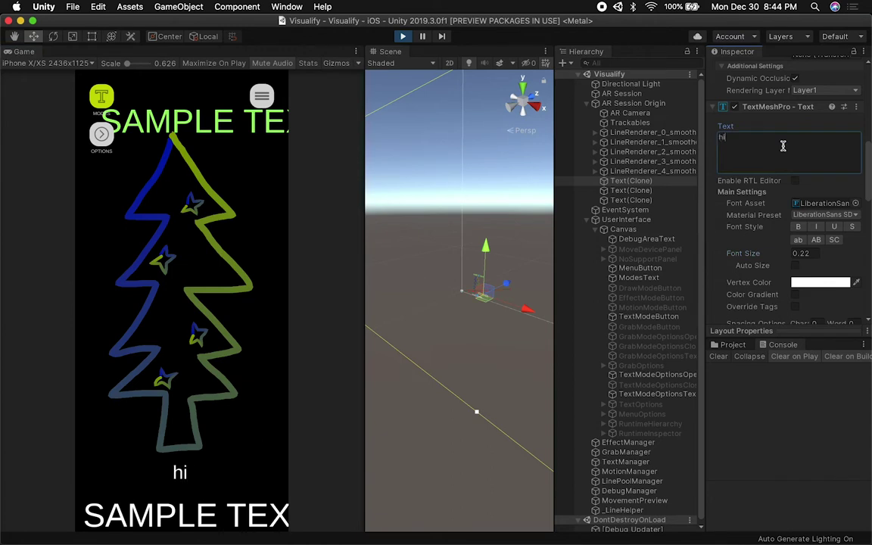
{"action": "type", "text": "PPY HOLIDATS"}
{"action": "key", "text": "BackSpace"}
{"action": "key", "text": "BackSpace"}
{"action": "type", "text": "YS"}
{"action": "left_click", "coordinate": [644, 191]}
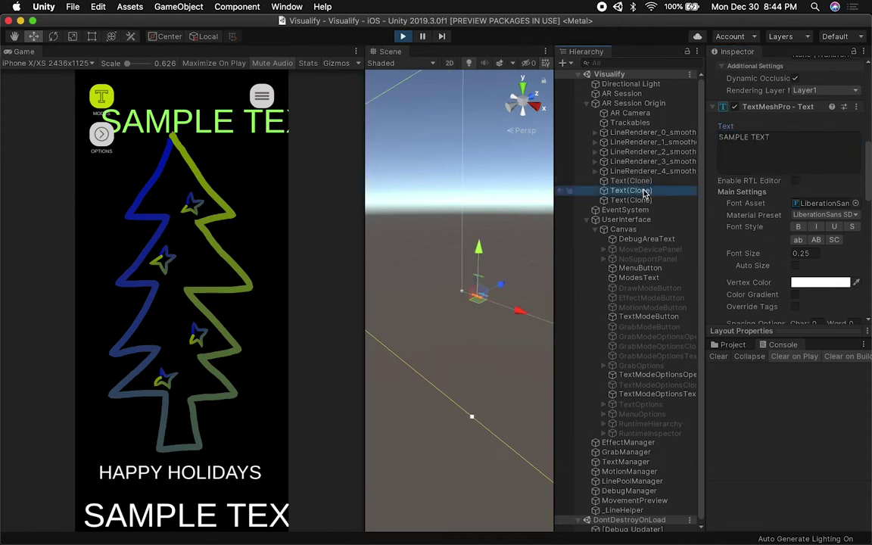
{"action": "left_click", "coordinate": [817, 133]}
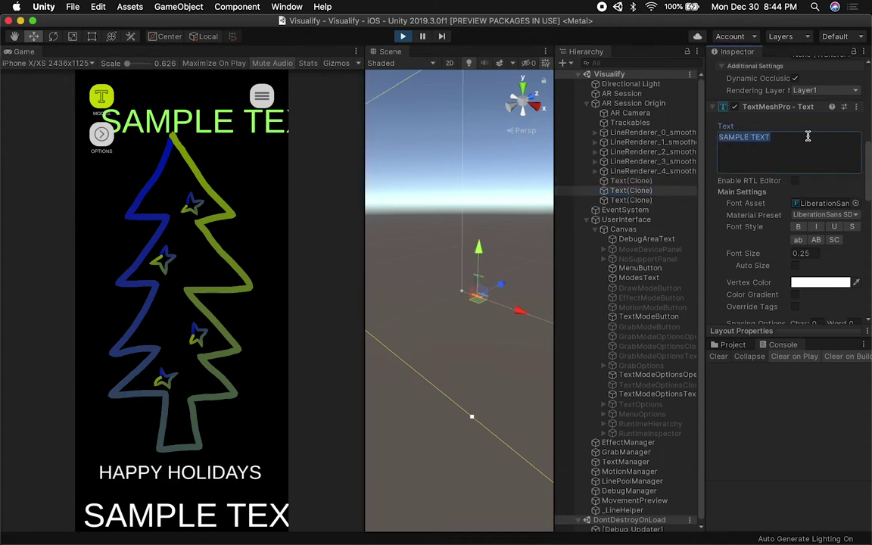
{"action": "type", "text": "HI"}
{"action": "key", "text": "super+z"}
{"action": "type", "text": "HI"}
- Frame the HAPPY HOLIDAYS and HI labels, and change the remaining SAMPLE TEXT to HI
{"action": "left_click", "coordinate": [633, 182]}
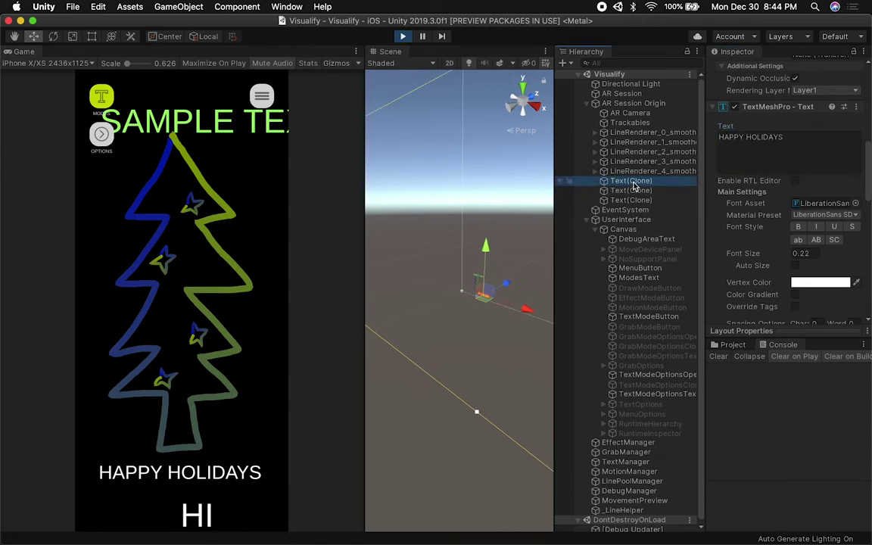
{"action": "key", "text": "f"}
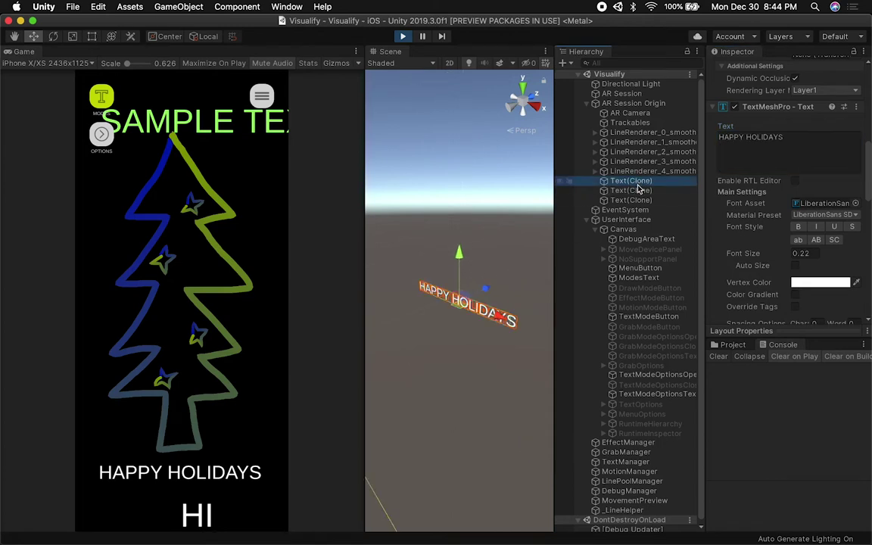
{"action": "left_click", "coordinate": [639, 192]}
{"action": "key", "text": "f"}
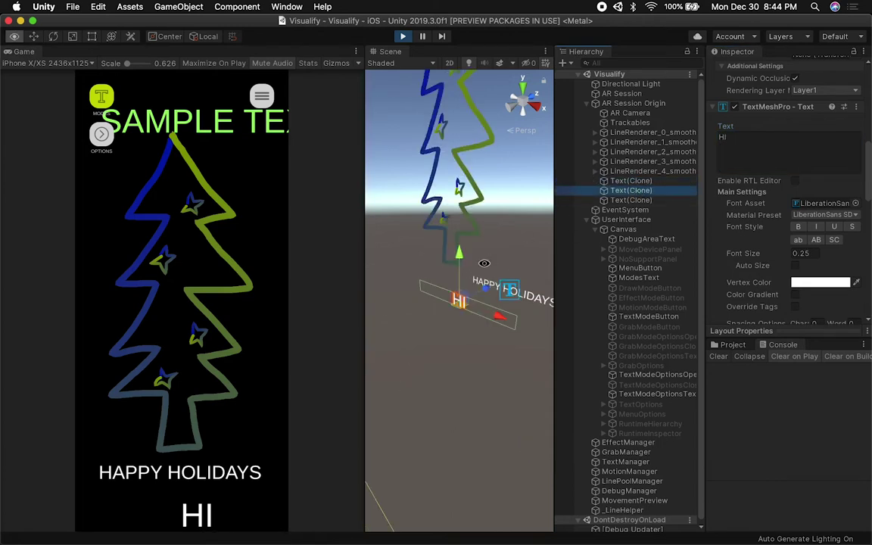
{"action": "left_click_drag", "start_coordinate": [485, 263], "coordinate": [505, 239], "text": "alt"}
{"action": "left_click", "coordinate": [639, 201]}
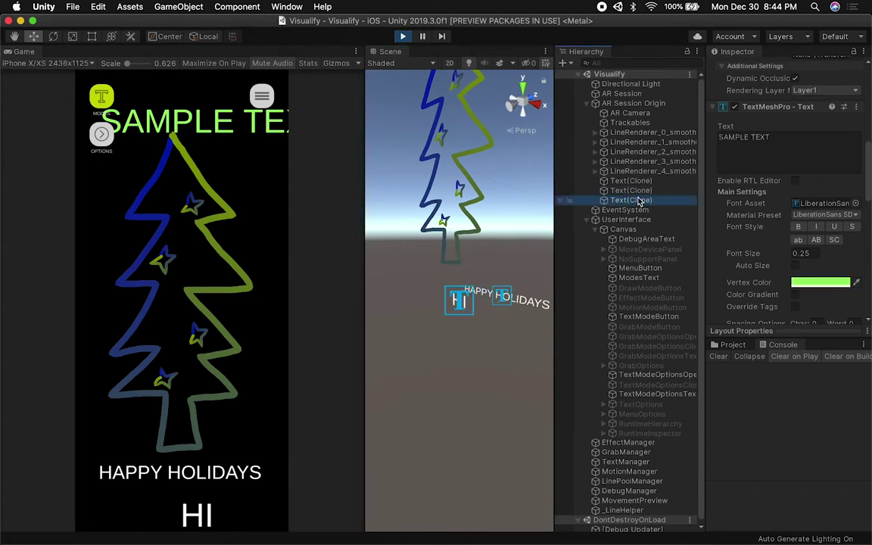
{"action": "left_click_drag", "start_coordinate": [551, 224], "coordinate": [504, 244], "text": "alt"}
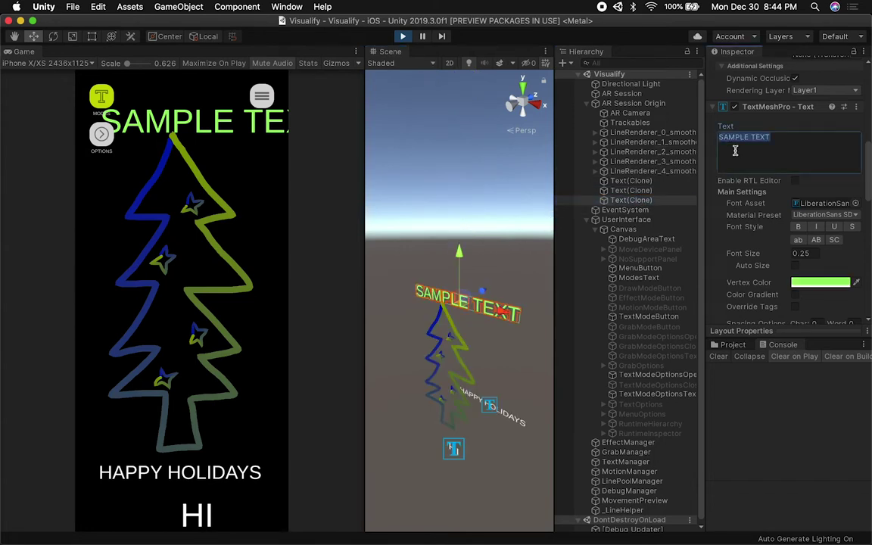
{"action": "type", "text": "HI"}
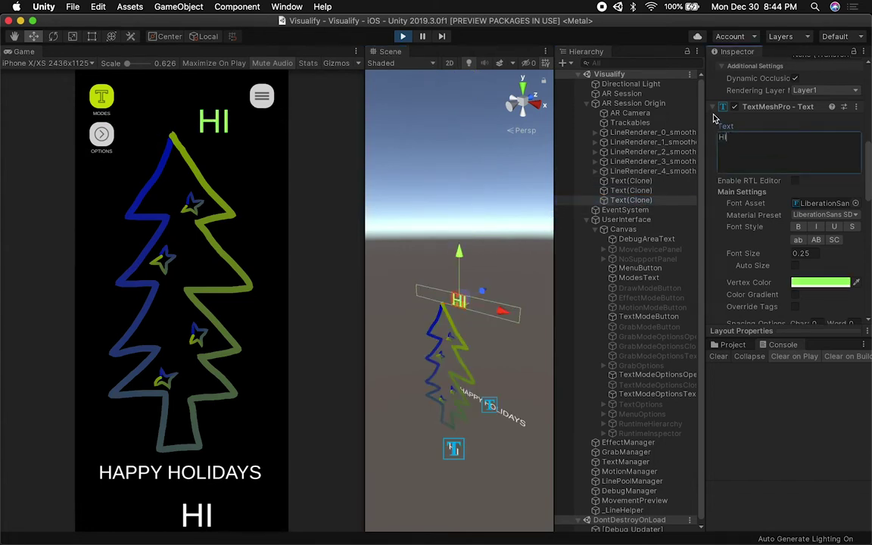
- Choose Rotate Z from the app's motion options and apply it to the tree
{"action": "left_click", "coordinate": [264, 102]}
{"action": "left_click", "coordinate": [181, 325]}
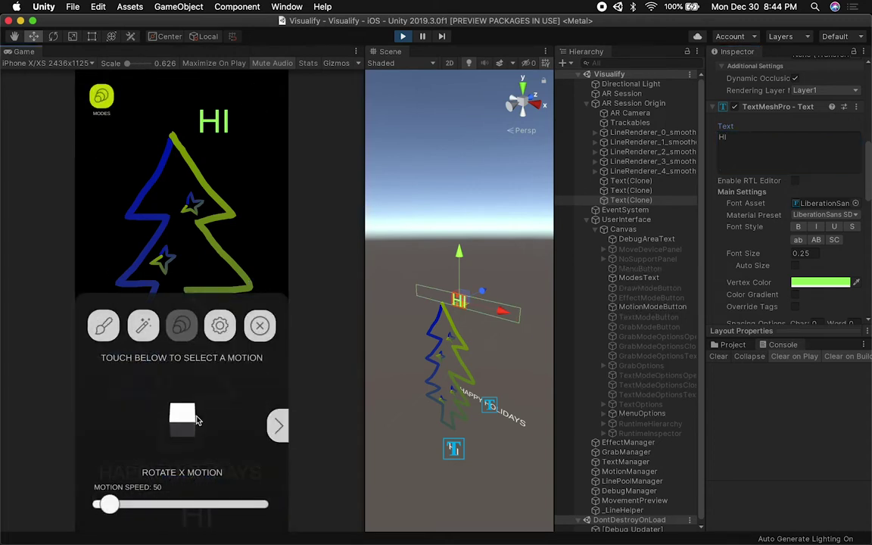
{"action": "left_click", "coordinate": [278, 428]}
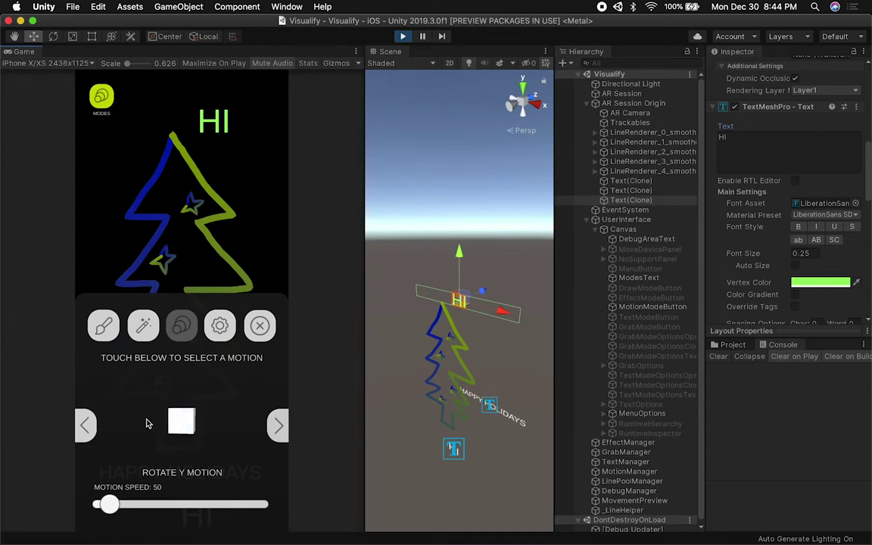
{"action": "left_click", "coordinate": [277, 426]}
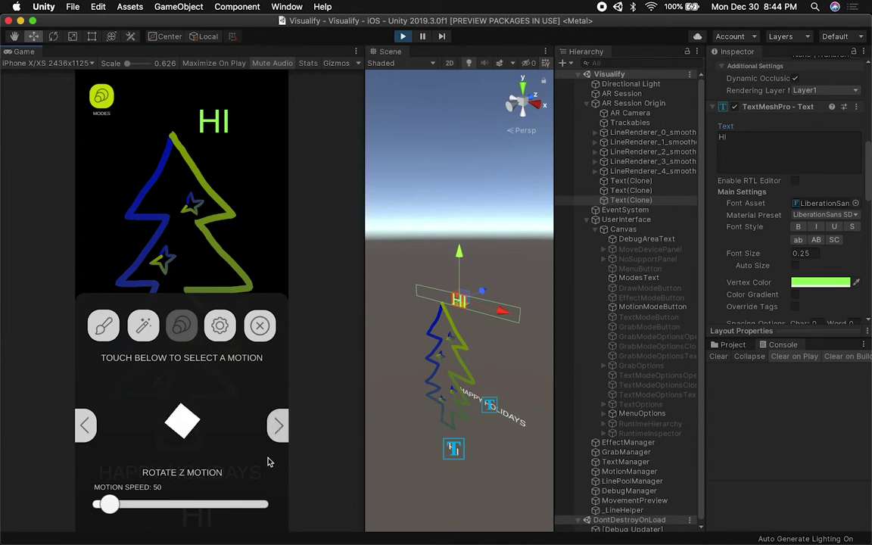
{"action": "left_click", "coordinate": [185, 428]}
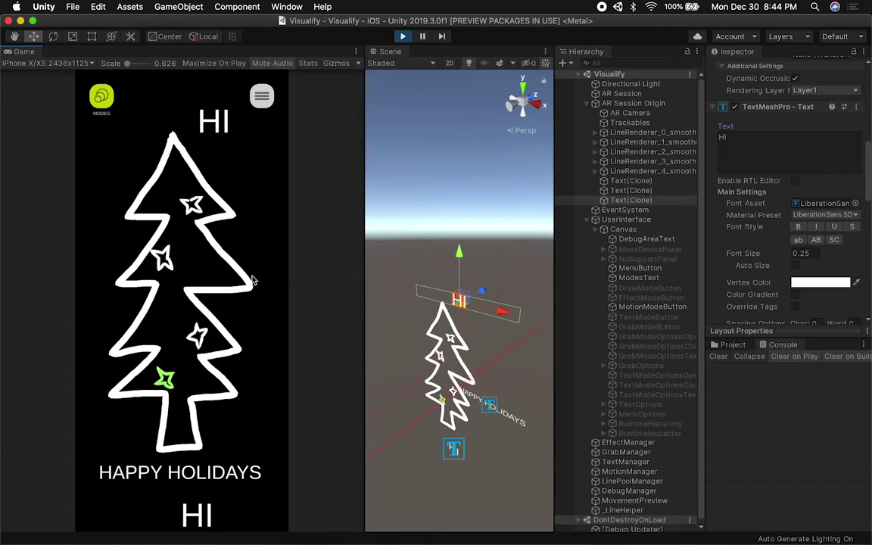
- Apply the Rotate Y motion to the green tree from the motion options
{"action": "left_click", "coordinate": [265, 96]}
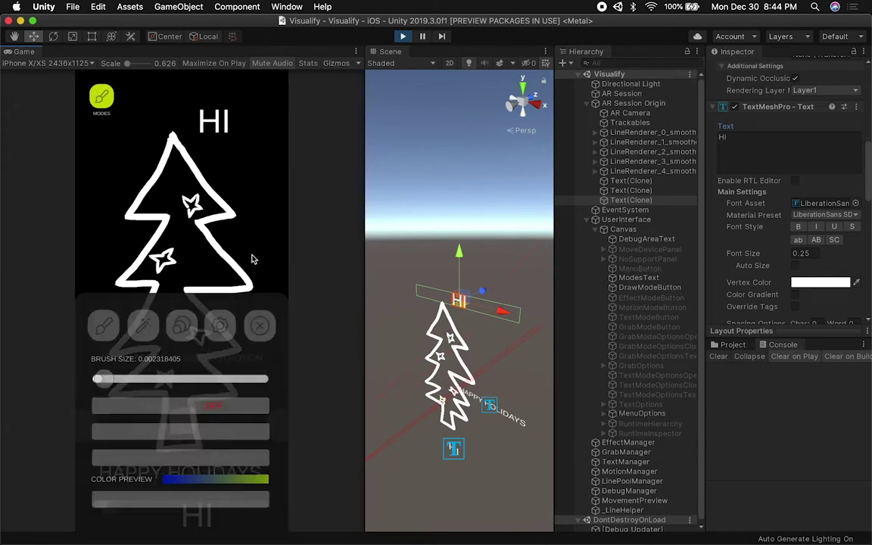
{"action": "left_click", "coordinate": [182, 325]}
{"action": "left_click", "coordinate": [85, 426]}
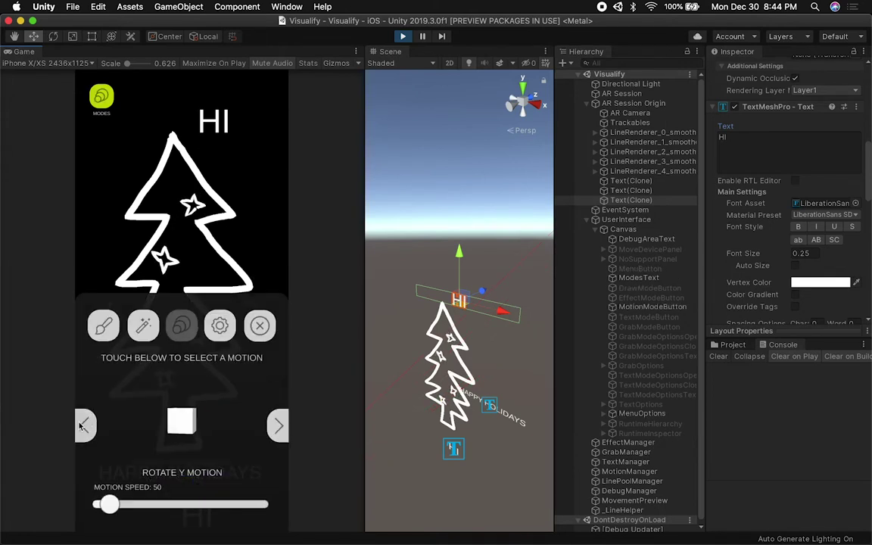
{"action": "left_click", "coordinate": [184, 422]}
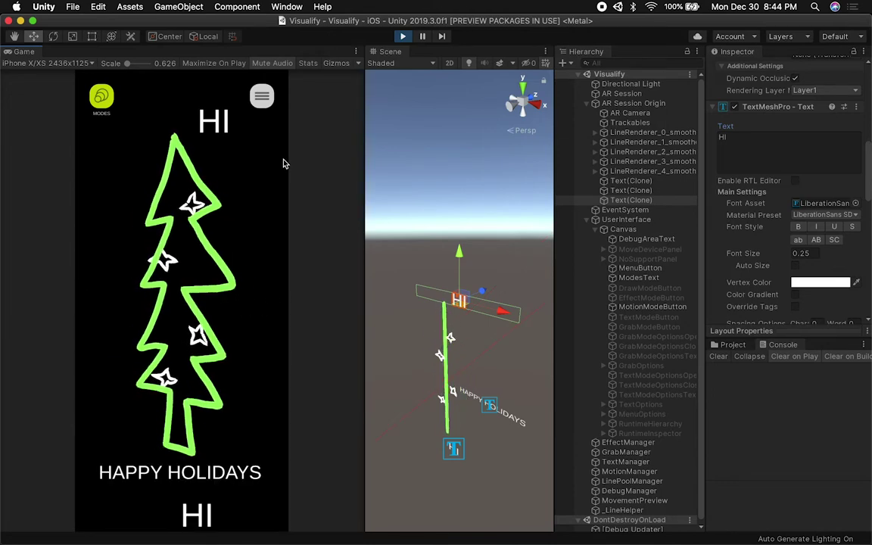
- Raise the motion speed to about 243.5 and reapply Rotate Y motion to the tree
{"action": "left_click", "coordinate": [258, 96]}
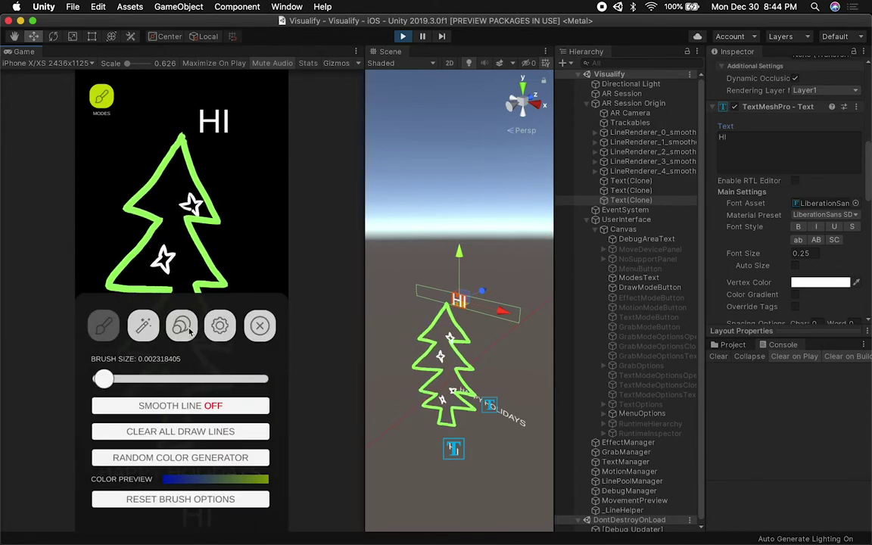
{"action": "left_click", "coordinate": [182, 325]}
{"action": "left_click_drag", "start_coordinate": [107, 503], "coordinate": [140, 503]}
{"action": "left_click", "coordinate": [278, 426]}
{"action": "left_click", "coordinate": [83, 427]}
{"action": "left_click", "coordinate": [183, 422]}
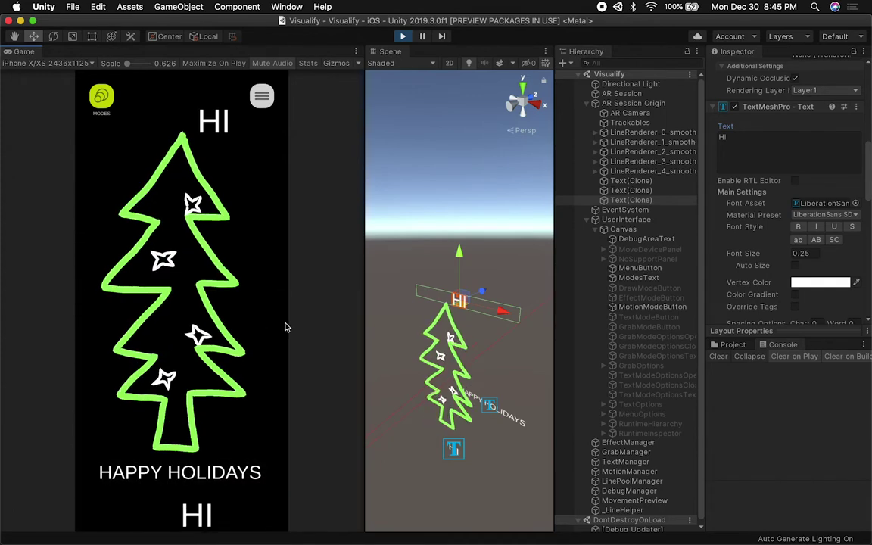
- Switch the app to effects mode and add the Snow Effect to the scene
{"action": "left_click", "coordinate": [101, 98]}
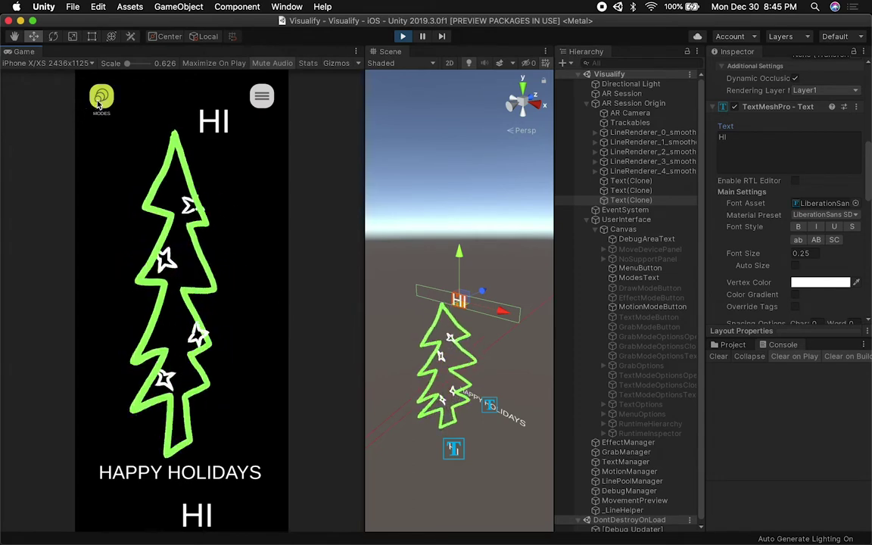
{"action": "left_click", "coordinate": [102, 100]}
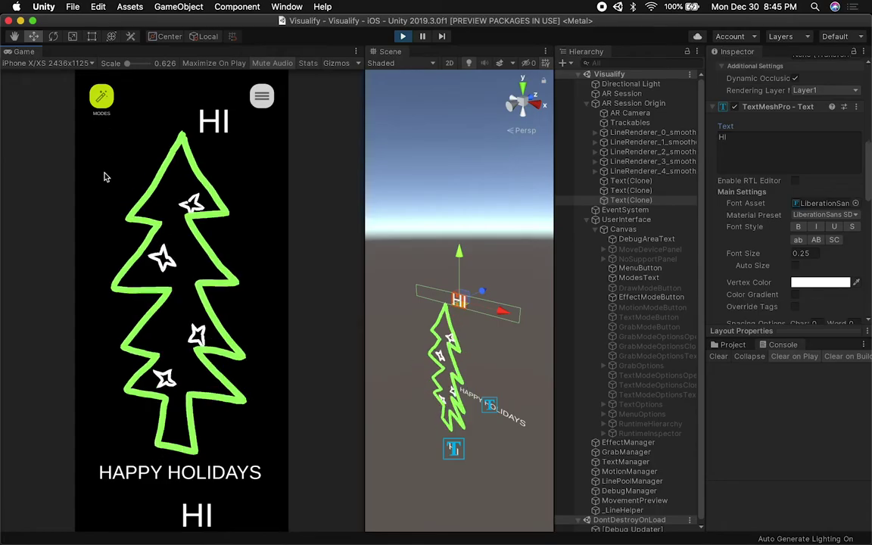
{"action": "left_click", "coordinate": [262, 96]}
{"action": "left_click", "coordinate": [143, 326]}
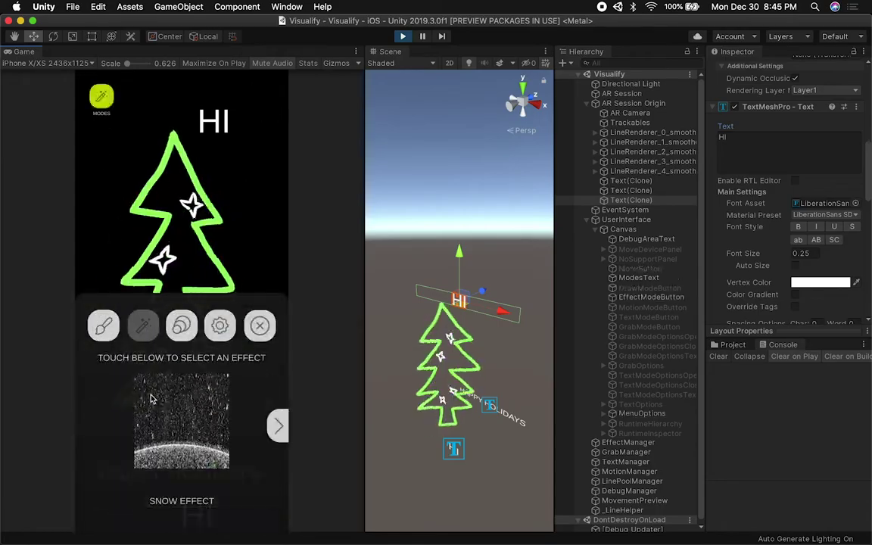
{"action": "left_click", "coordinate": [241, 375]}
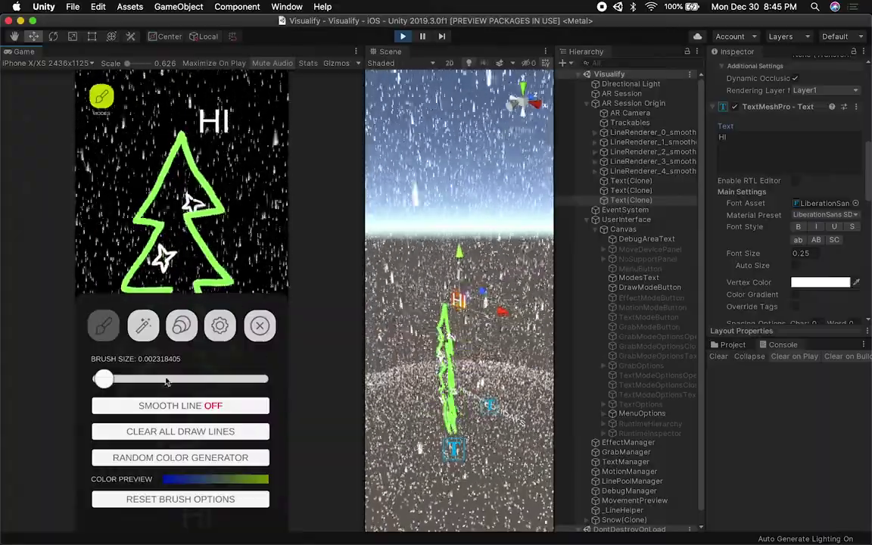
- Close the effect options panel and cycle the app mode onward
{"action": "left_click", "coordinate": [143, 326]}
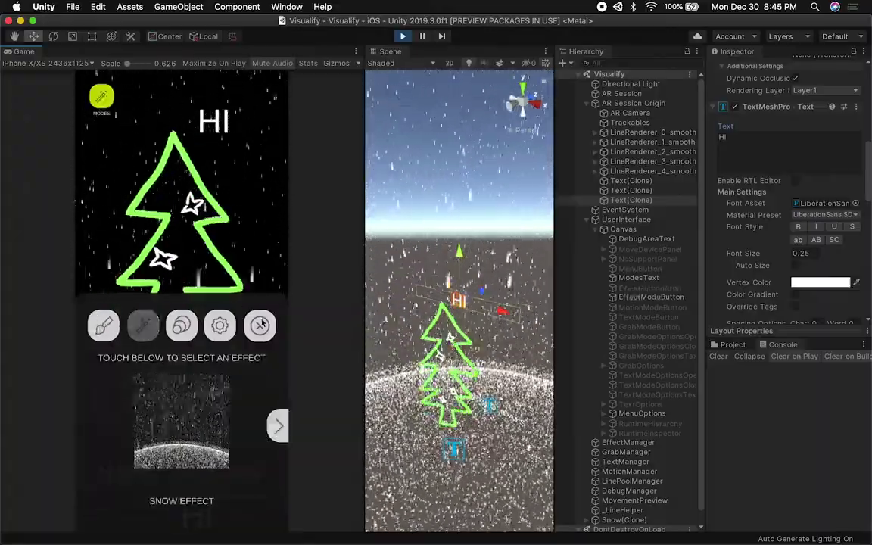
{"action": "left_click", "coordinate": [186, 121]}
{"action": "left_click", "coordinate": [103, 105]}
- In text mode, move the HAPPY HOLIDAYS label over the tree and retype it as HELLO AMIGO
{"action": "left_click", "coordinate": [103, 105]}
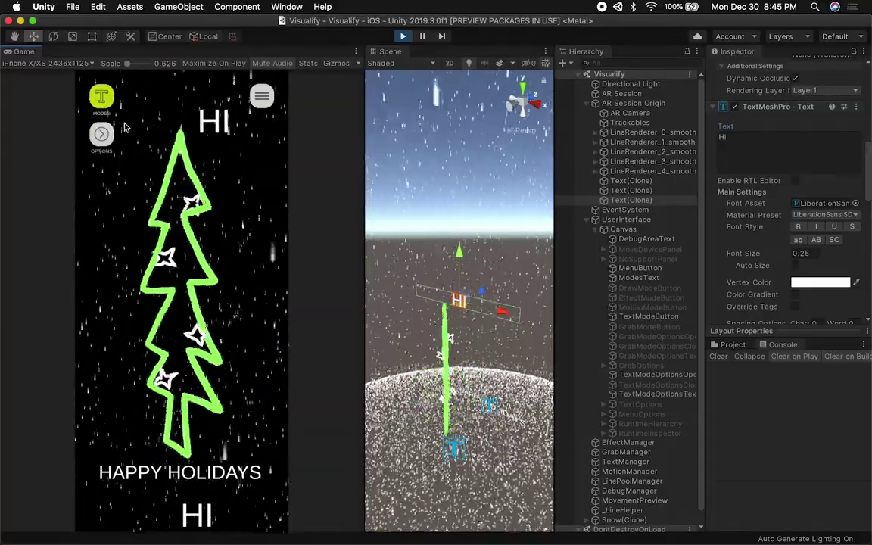
{"action": "left_click_drag", "start_coordinate": [149, 491], "coordinate": [216, 166]}
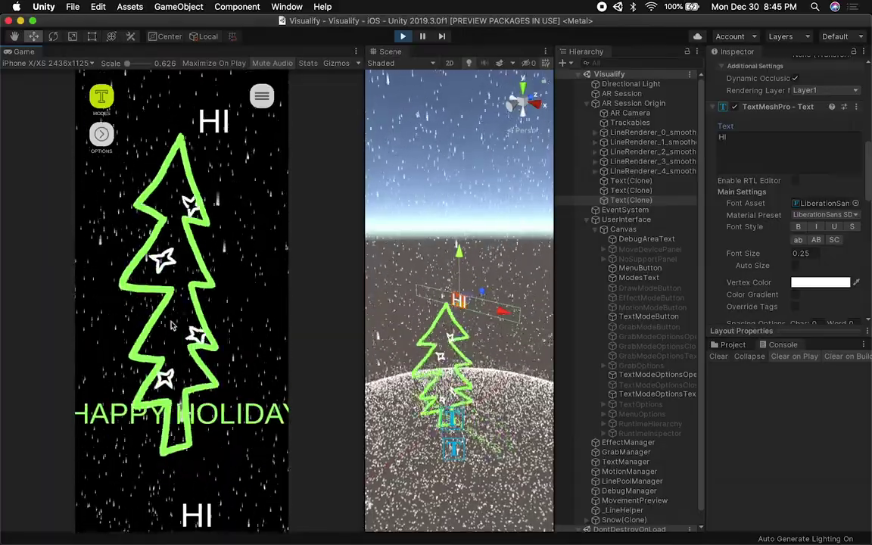
{"action": "left_click", "coordinate": [100, 136]}
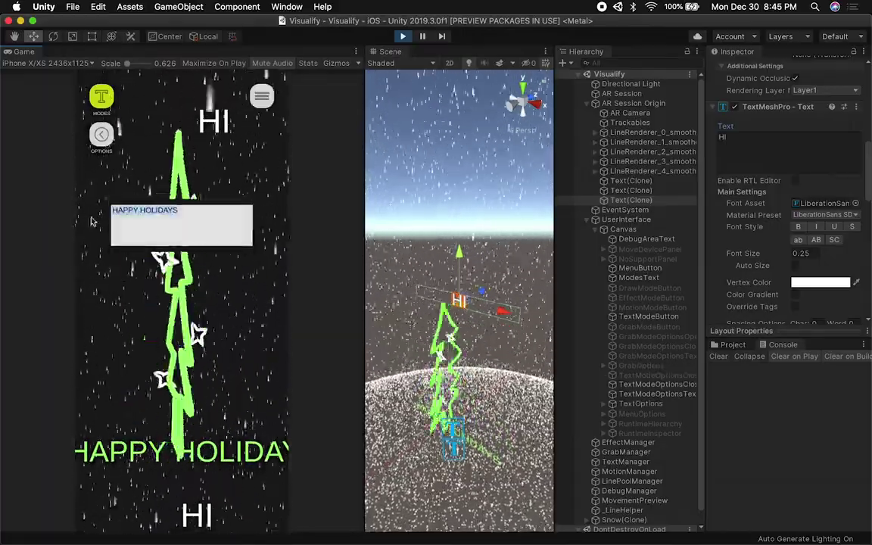
{"action": "type", "text": "HI"}
{"action": "key", "text": "BackSpace"}
{"action": "key", "text": "BackSpace"}
{"action": "type", "text": "HELLO AMIGO"}
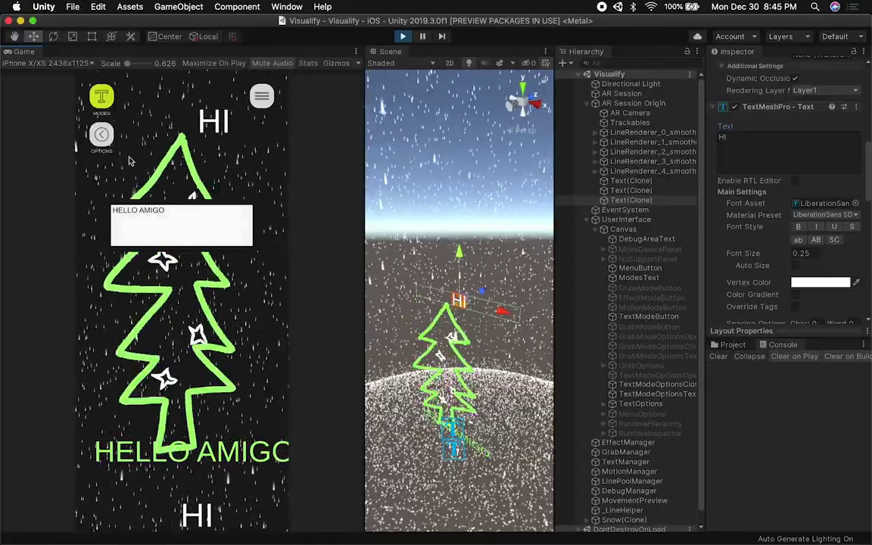
{"action": "left_click", "coordinate": [100, 134]}
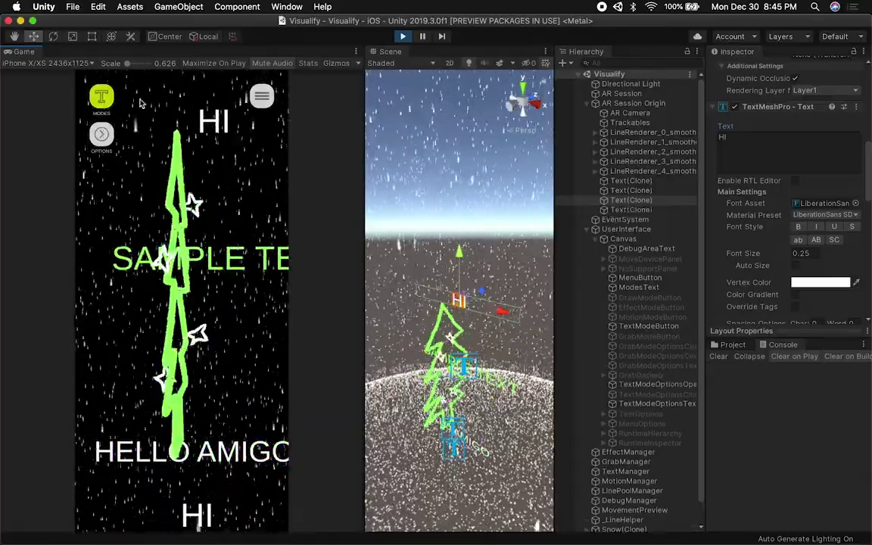
- Change the new SAMPLE TEXT label to read HOLA
{"action": "left_click", "coordinate": [227, 236]}
{"action": "key", "text": "BackSpace"}
{"action": "key", "text": "BackSpace"}
{"action": "key", "text": "BackSpace"}
{"action": "key", "text": "BackSpace"}
{"action": "key", "text": "BackSpace"}
{"action": "key", "text": "BackSpace"}
{"action": "key", "text": "BackSpace"}
{"action": "key", "text": "BackSpace"}
{"action": "key", "text": "BackSpace"}
{"action": "key", "text": "BackSpace"}
{"action": "key", "text": "BackSpace"}
{"action": "type", "text": "HOLA"}
{"action": "left_click", "coordinate": [101, 134]}
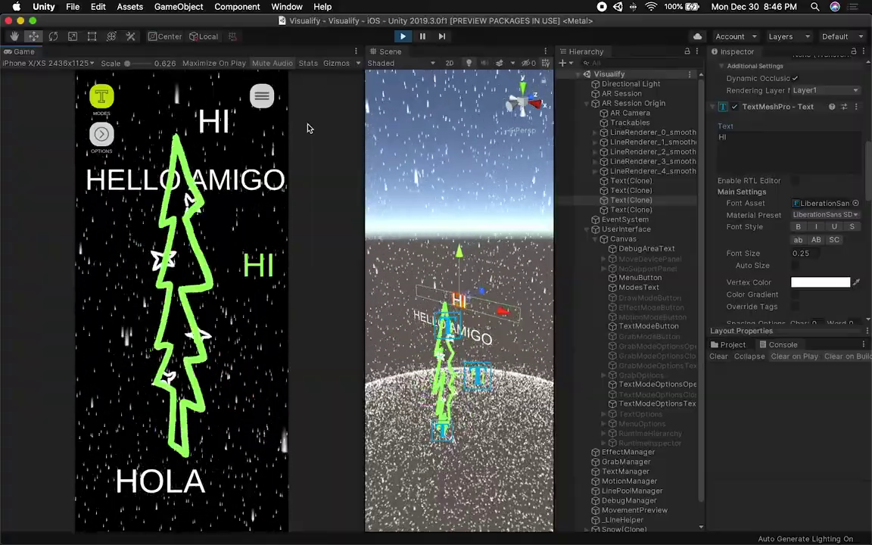
- Select a Text(Clone) label in the Hierarchy and apply Rotate X motion at speed 243.5109
{"action": "left_click", "coordinate": [650, 152]}
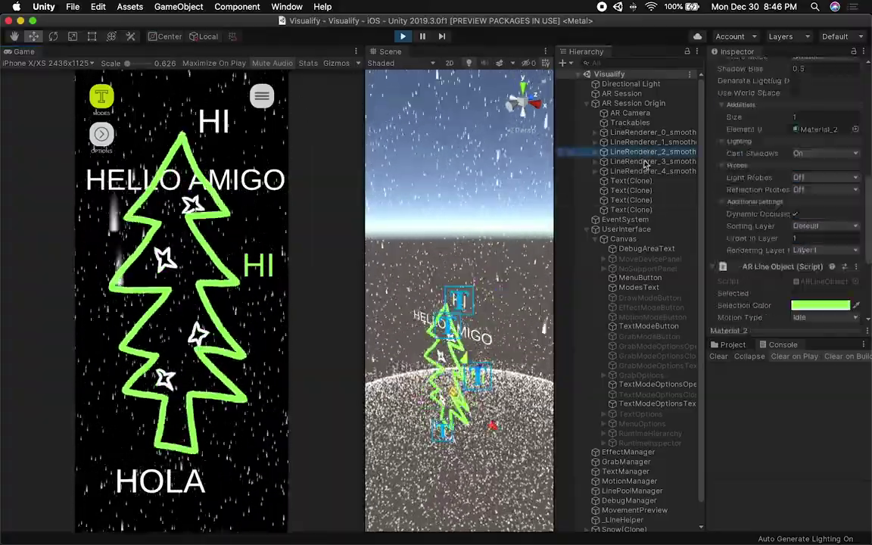
{"action": "left_click", "coordinate": [648, 182]}
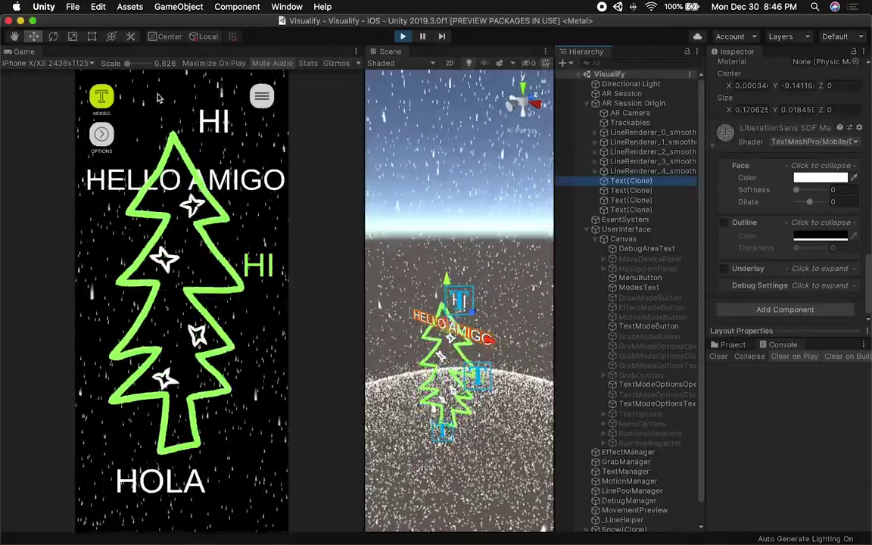
{"action": "left_click", "coordinate": [262, 95]}
{"action": "left_click", "coordinate": [181, 325]}
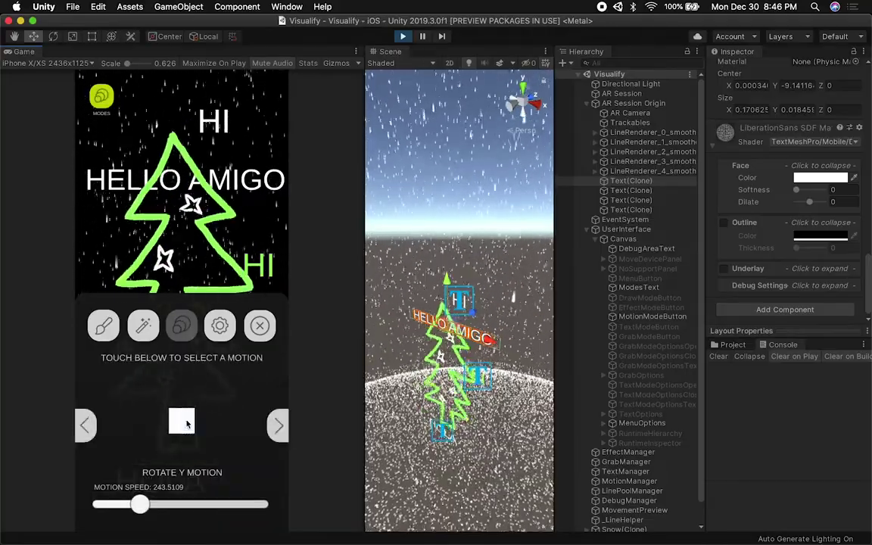
{"action": "left_click", "coordinate": [269, 427]}
{"action": "left_click", "coordinate": [252, 435]}
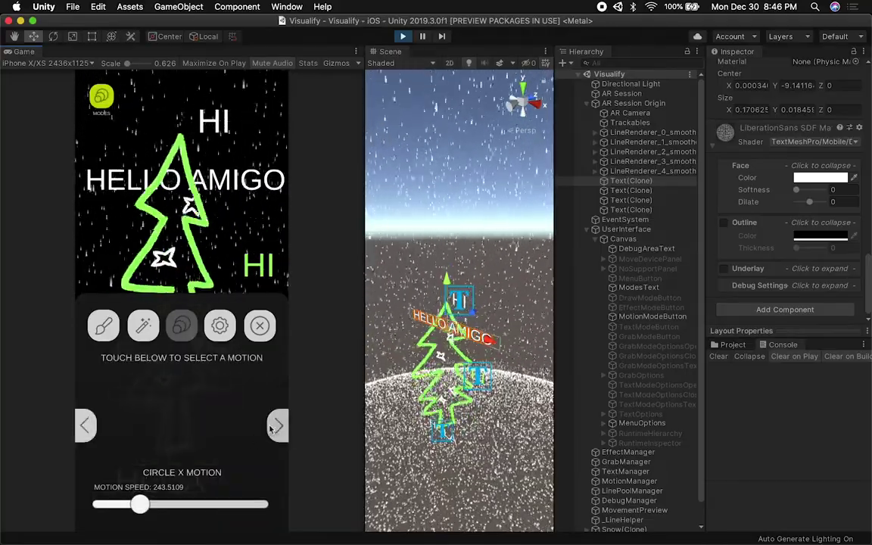
{"action": "left_click", "coordinate": [86, 426]}
{"action": "left_click", "coordinate": [86, 426]}
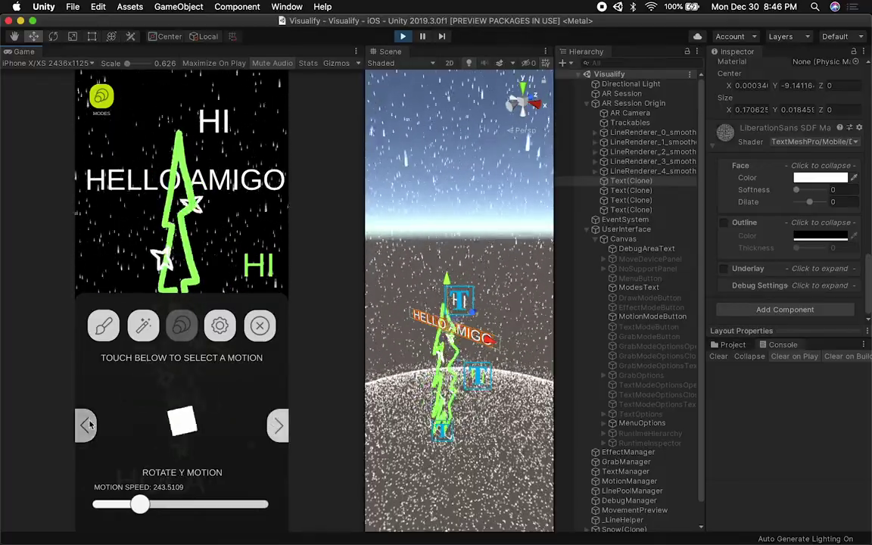
{"action": "left_click", "coordinate": [86, 425]}
{"action": "left_click", "coordinate": [171, 422]}
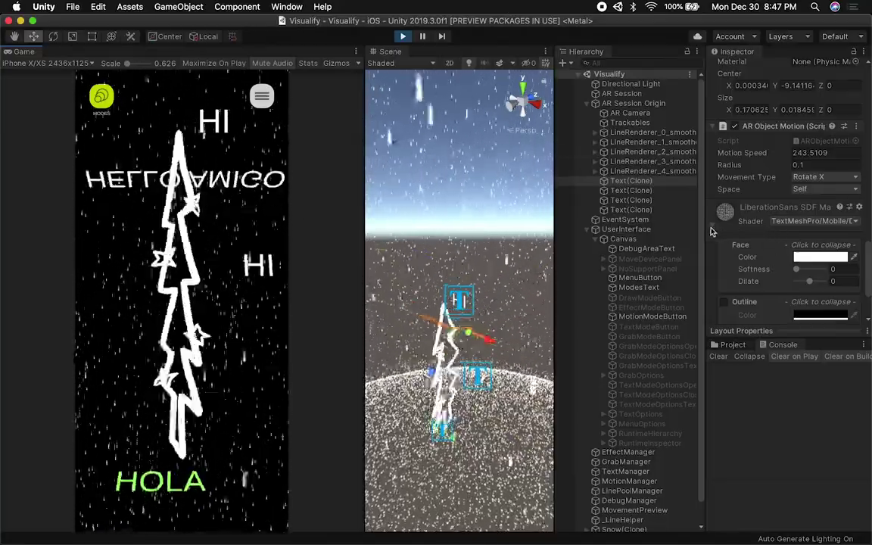
- Stop Play mode with the toolbar Play button
{"action": "scroll", "coordinate": [712, 231], "scroll_direction": "up", "scroll_amount": 2}
{"action": "left_click", "coordinate": [404, 37]}
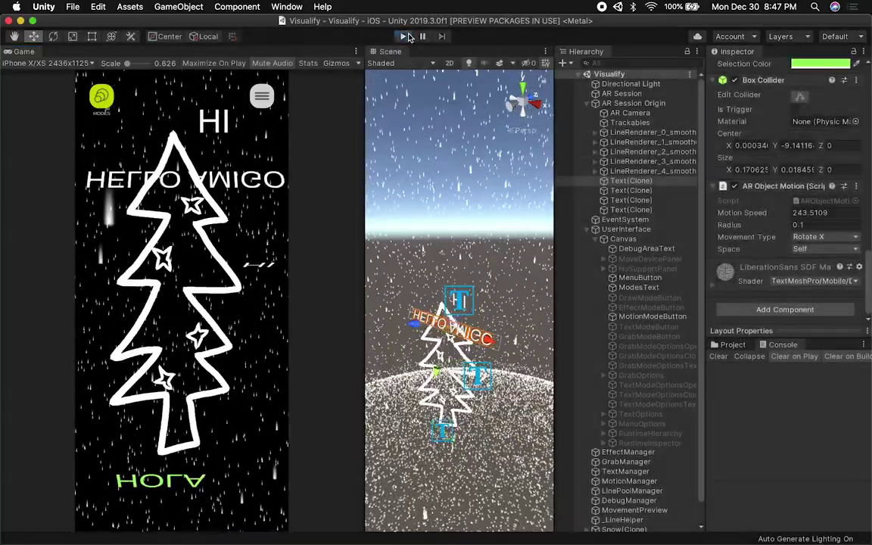